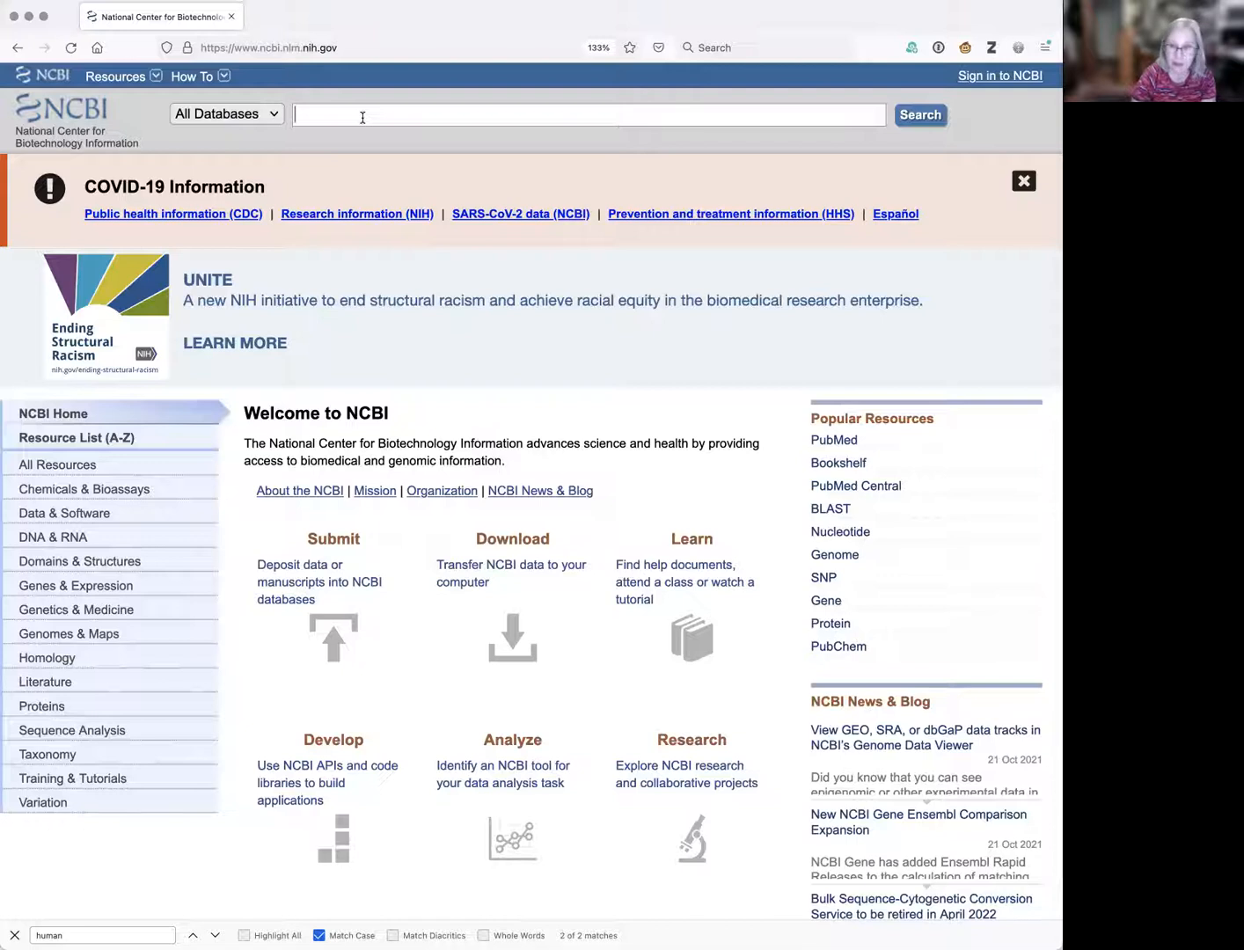
Search all NCBI databases for 3R0L.
type("3R")
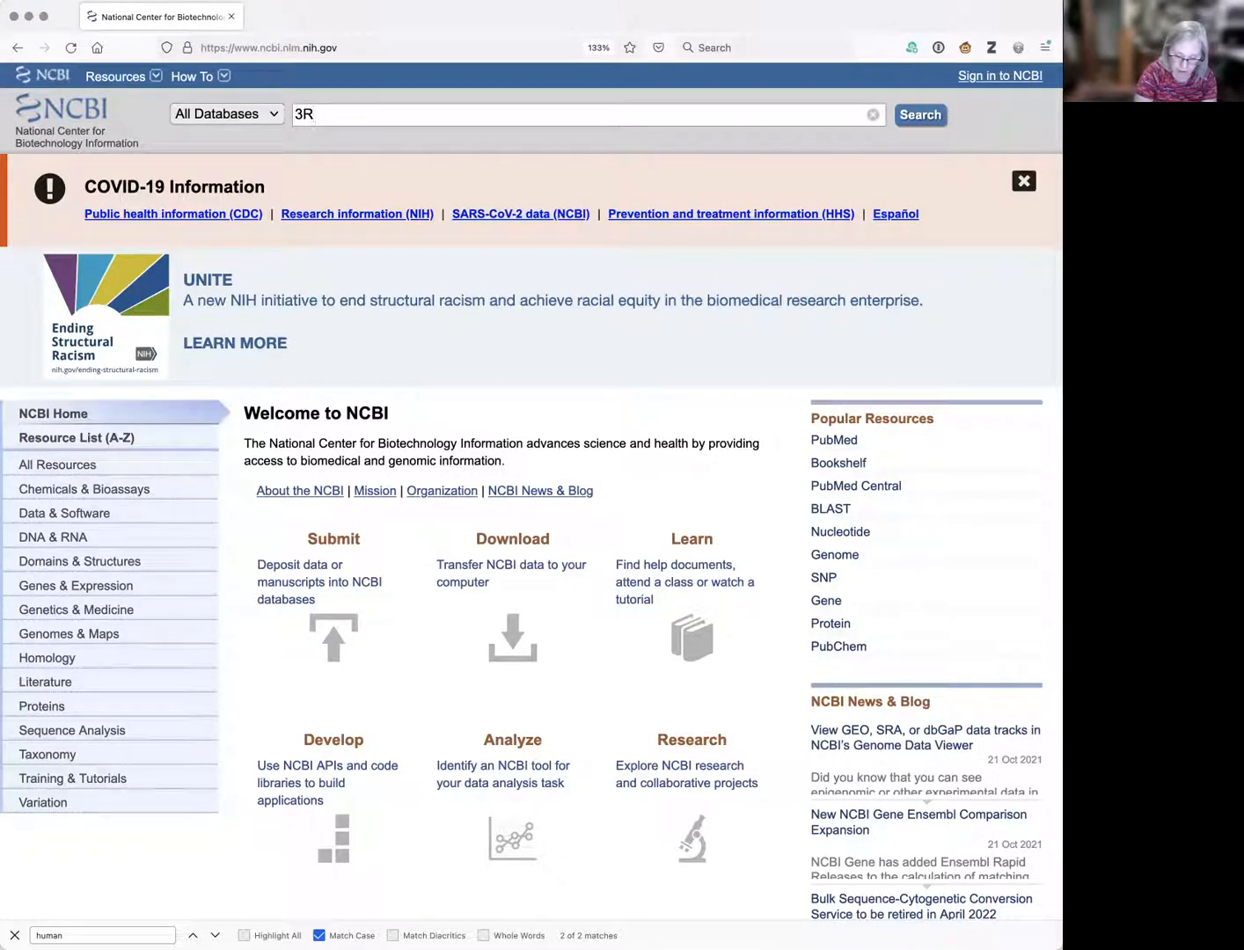
key("Return")
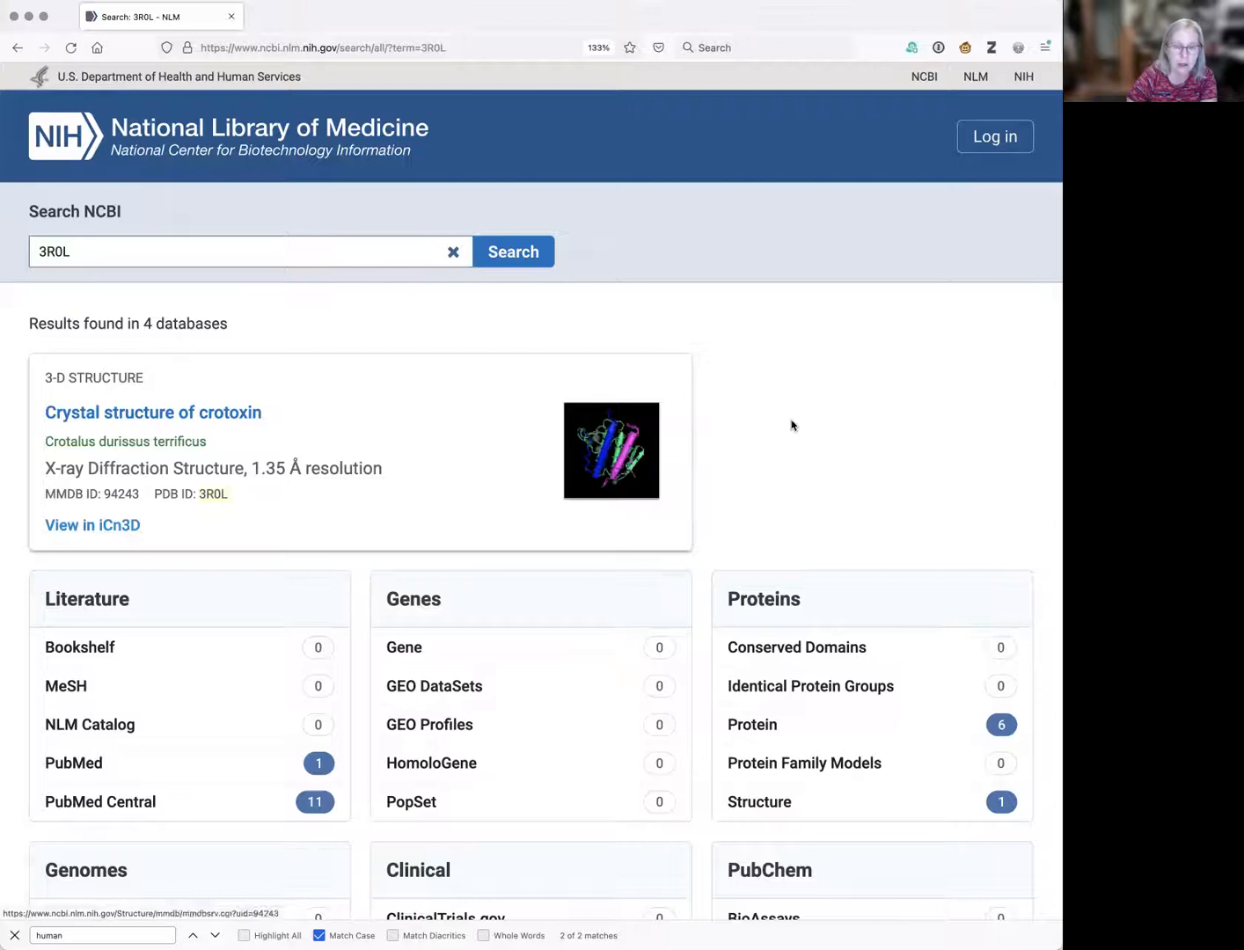
Open the Structure database result for 3R0L from the search results.
scroll(800, 427, "down", 3)
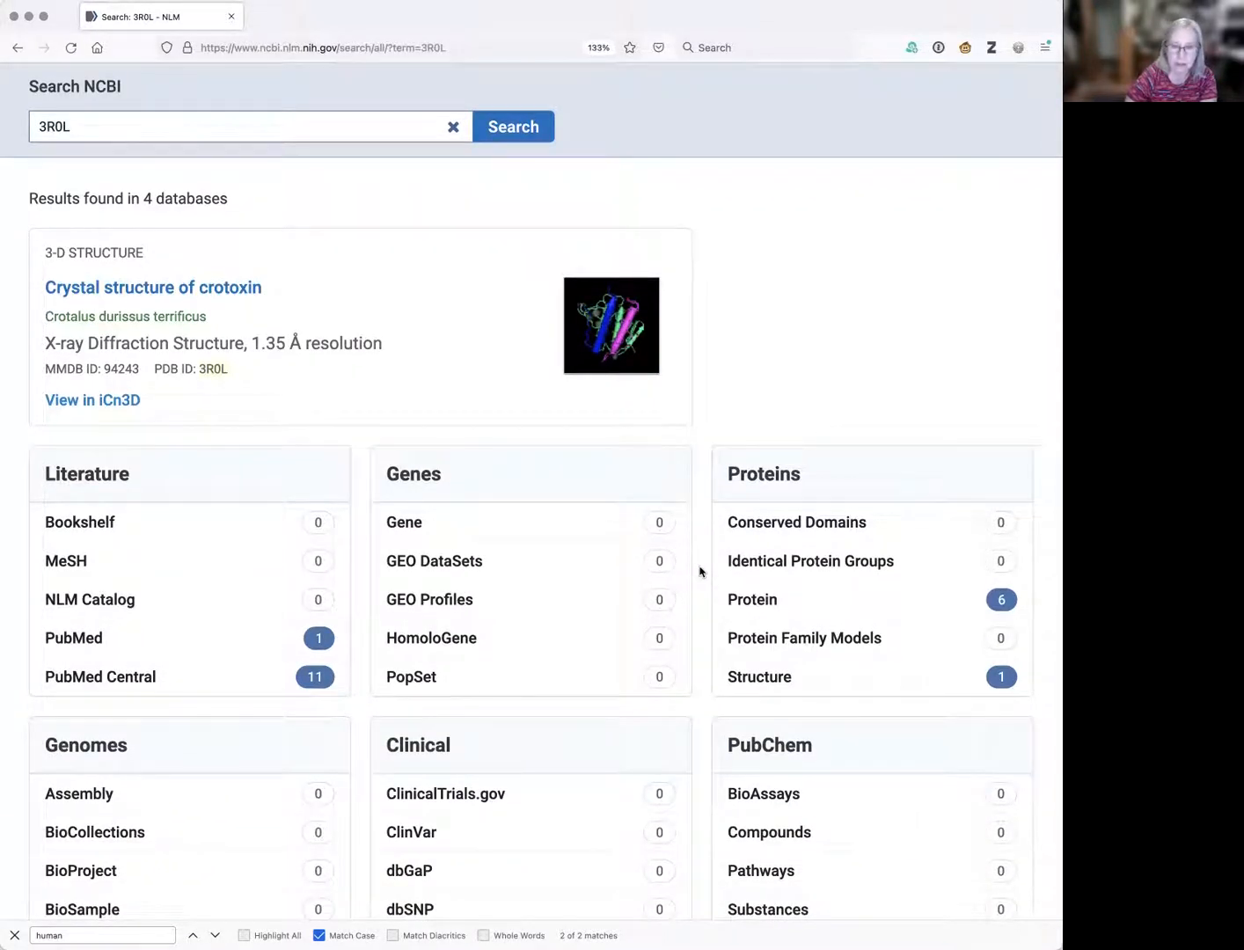
scroll(699, 572, "down", 1)
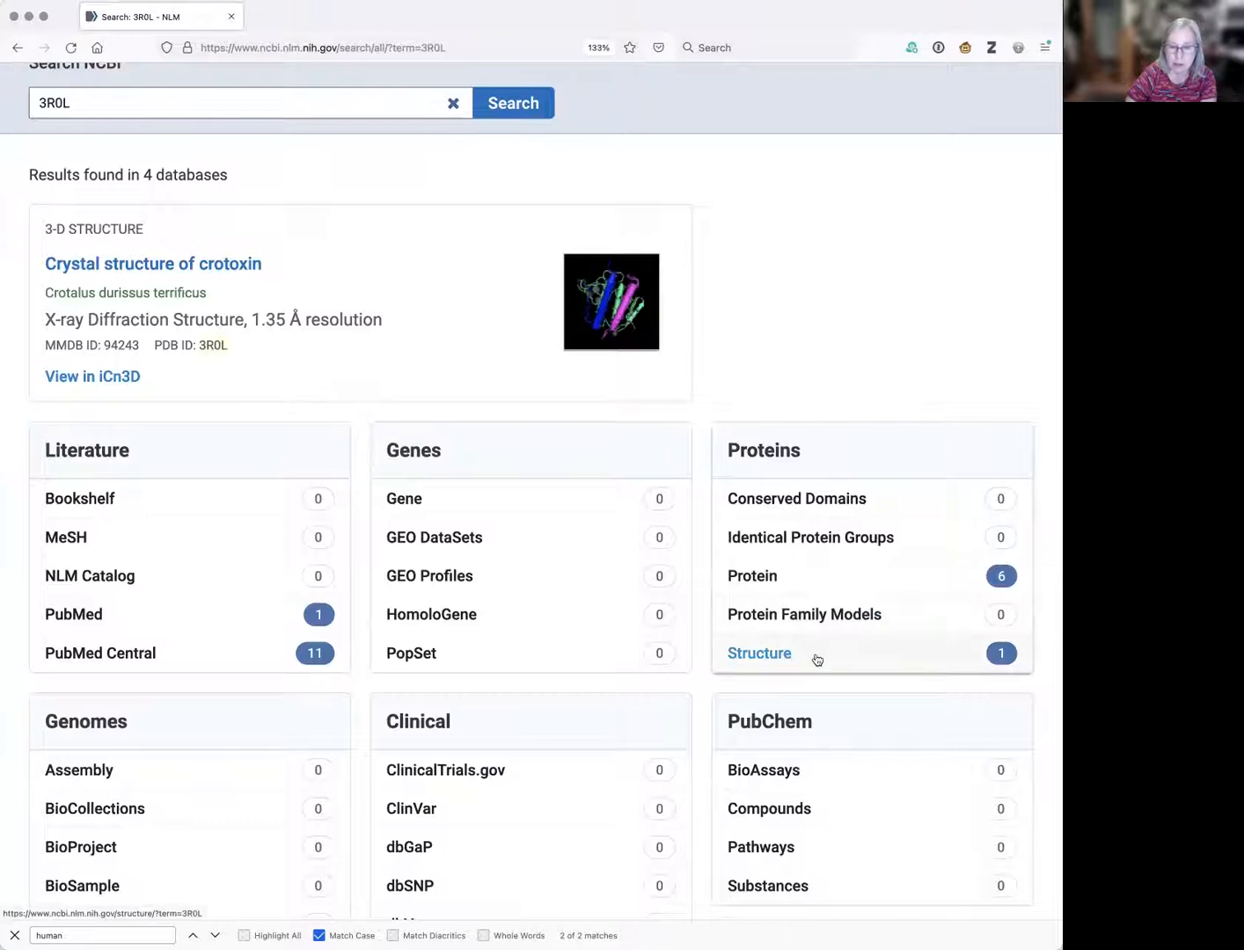
left_click(817, 659)
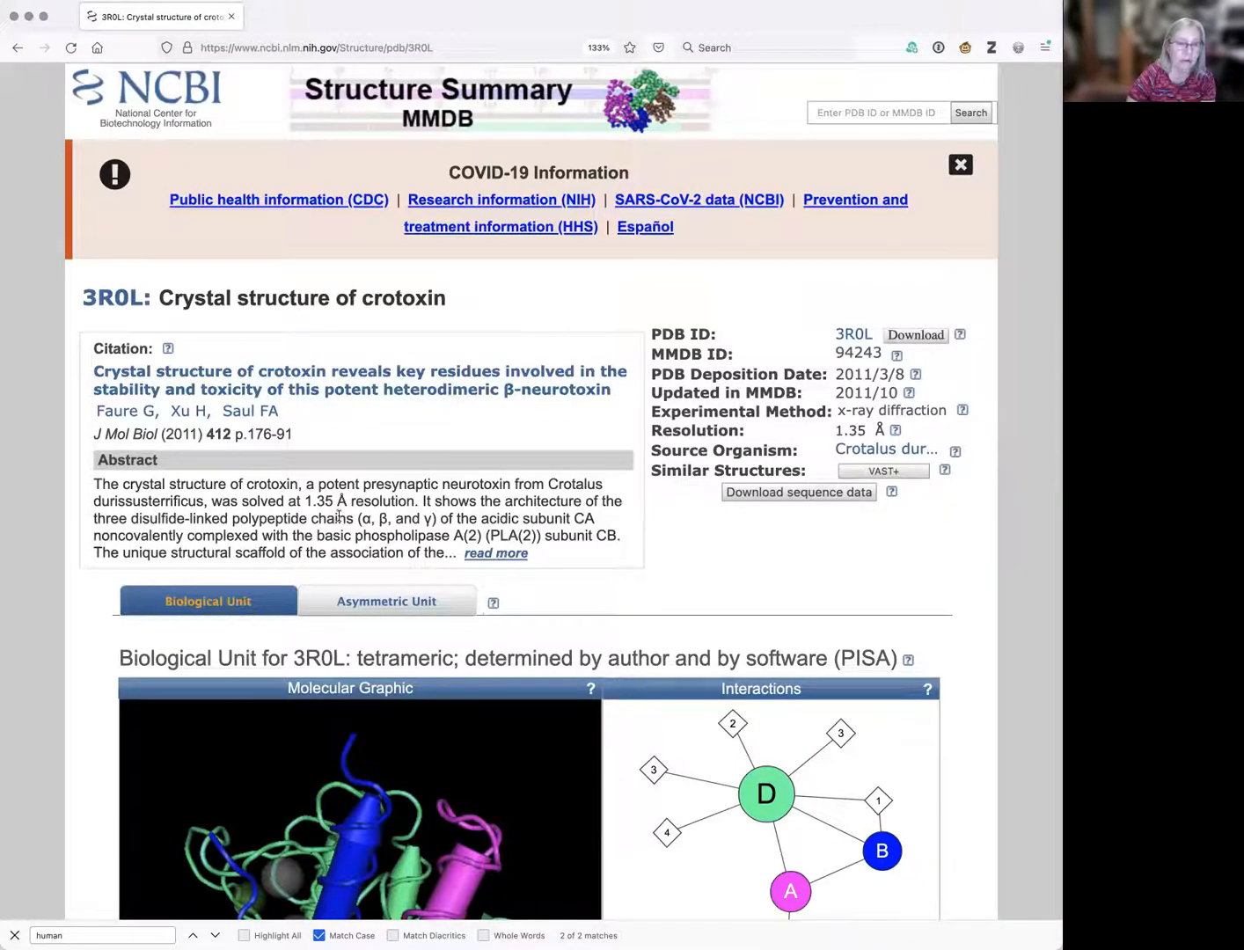
Expand the crotoxin abstract, then open the Crotalus durissus terrificus taxonomy entry.
left_click(510, 553)
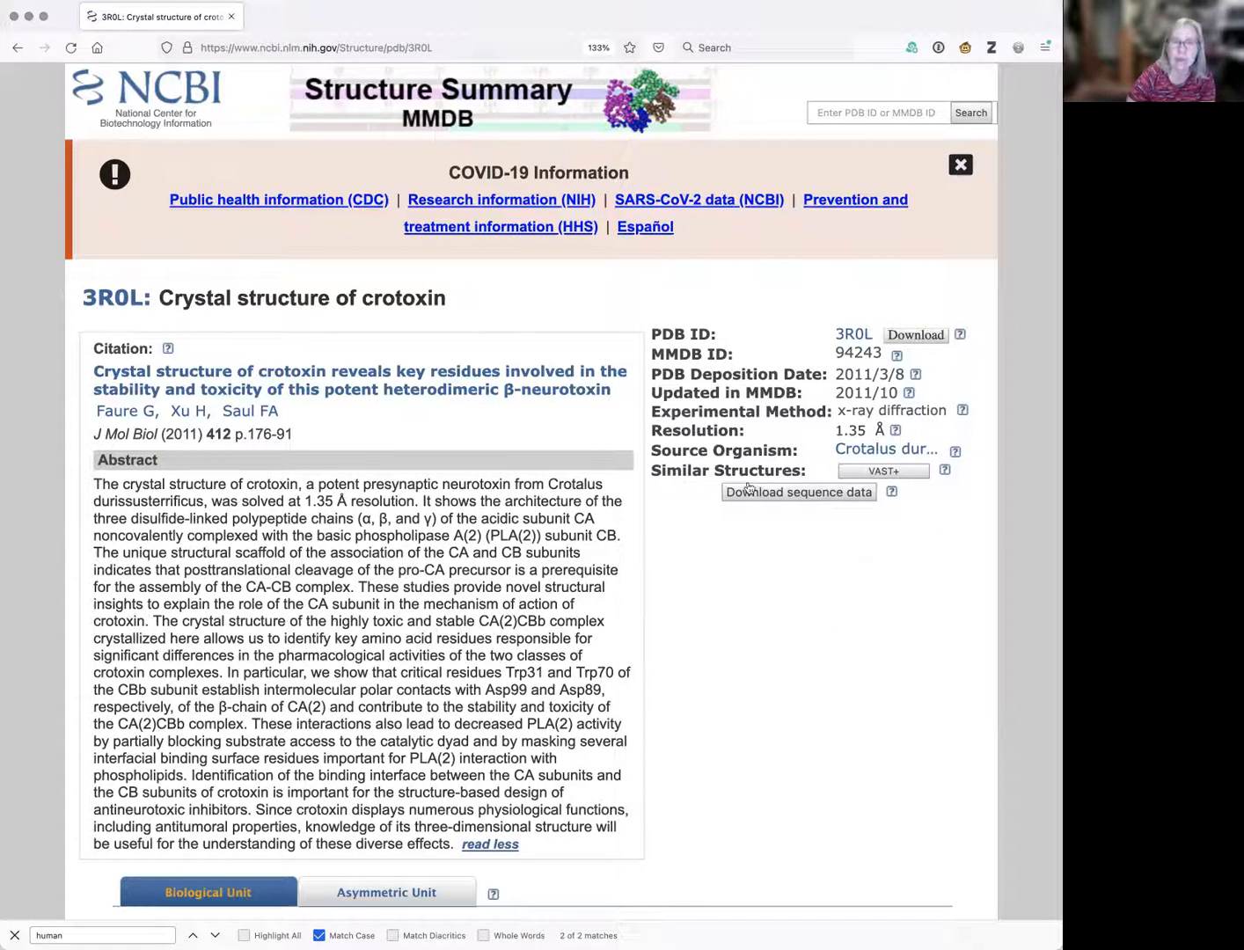
left_click(877, 450)
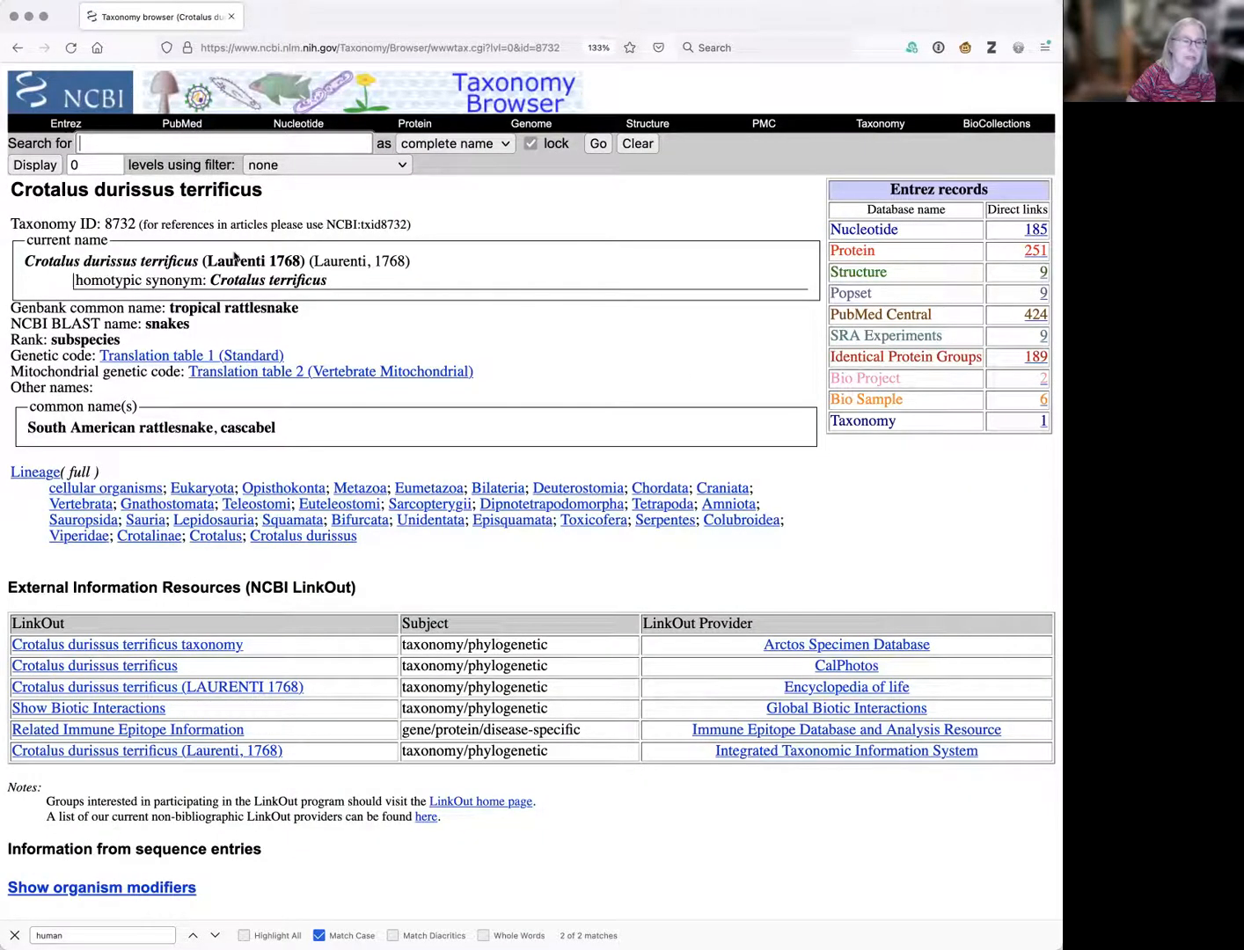
Highlight 'tropical rattlesnake' and return to the 3R0L Structure Summary page.
left_click_drag(167, 310, 301, 312)
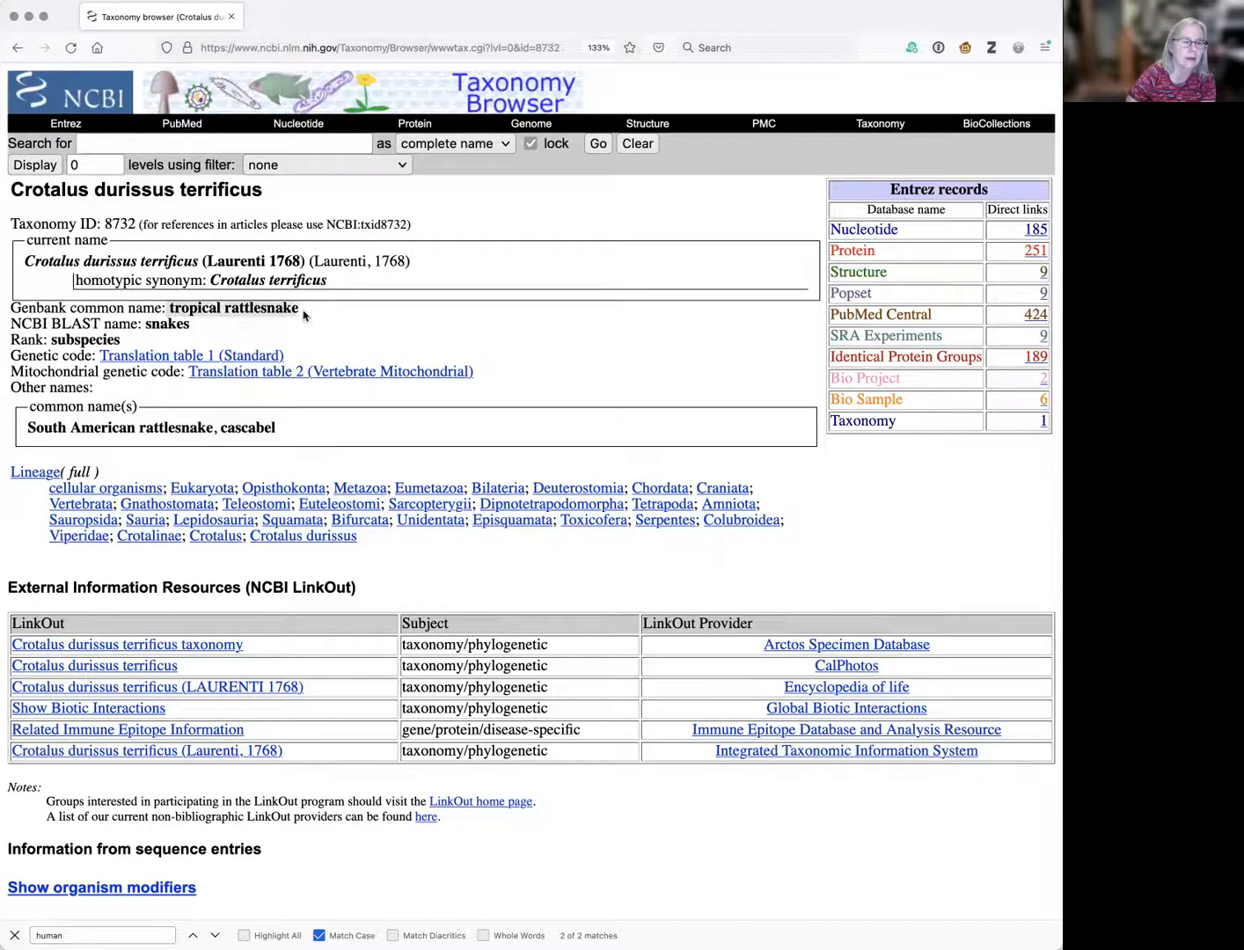
left_click(16, 48)
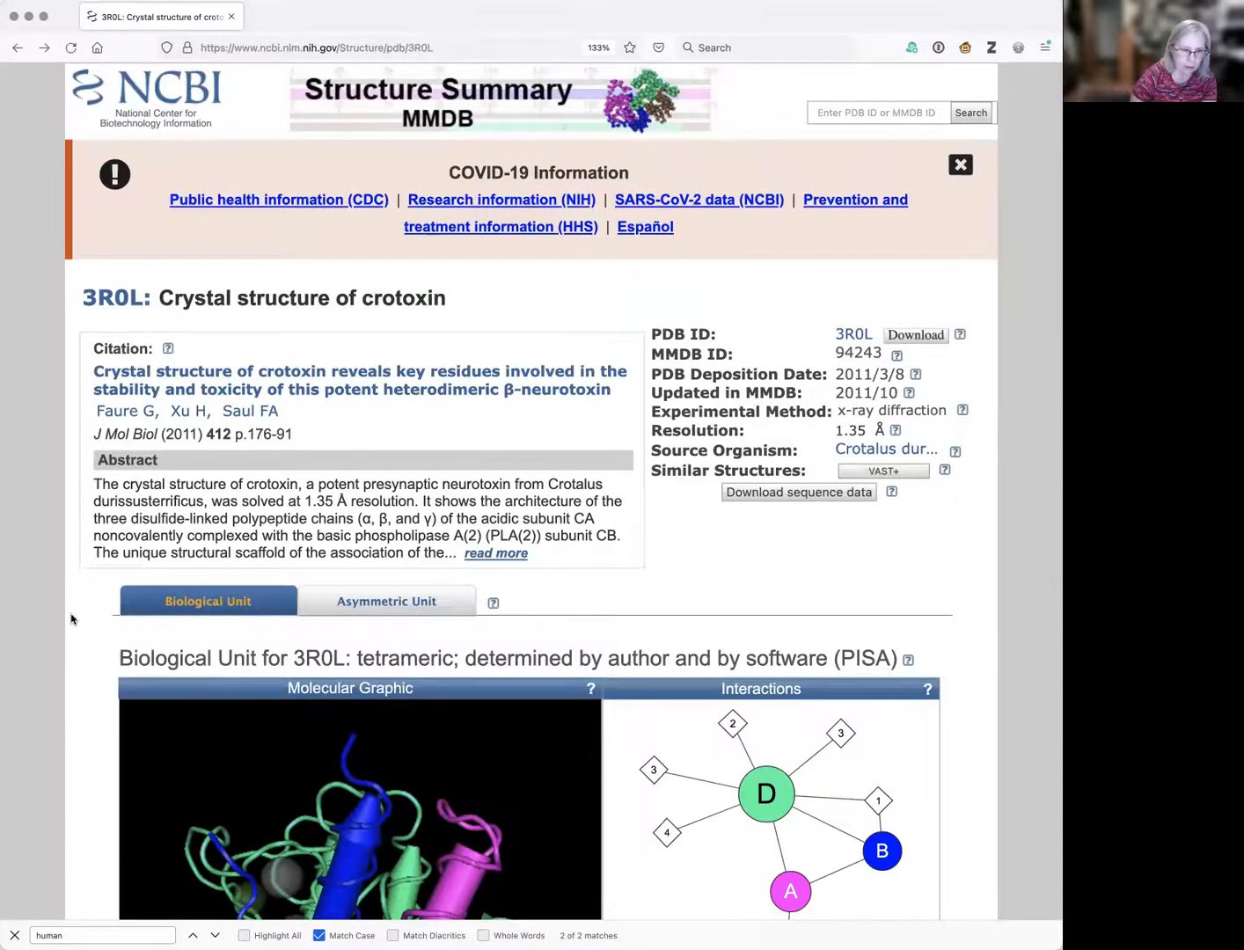
scroll(72, 619, "down", 5)
scroll(72, 619, "down", 6)
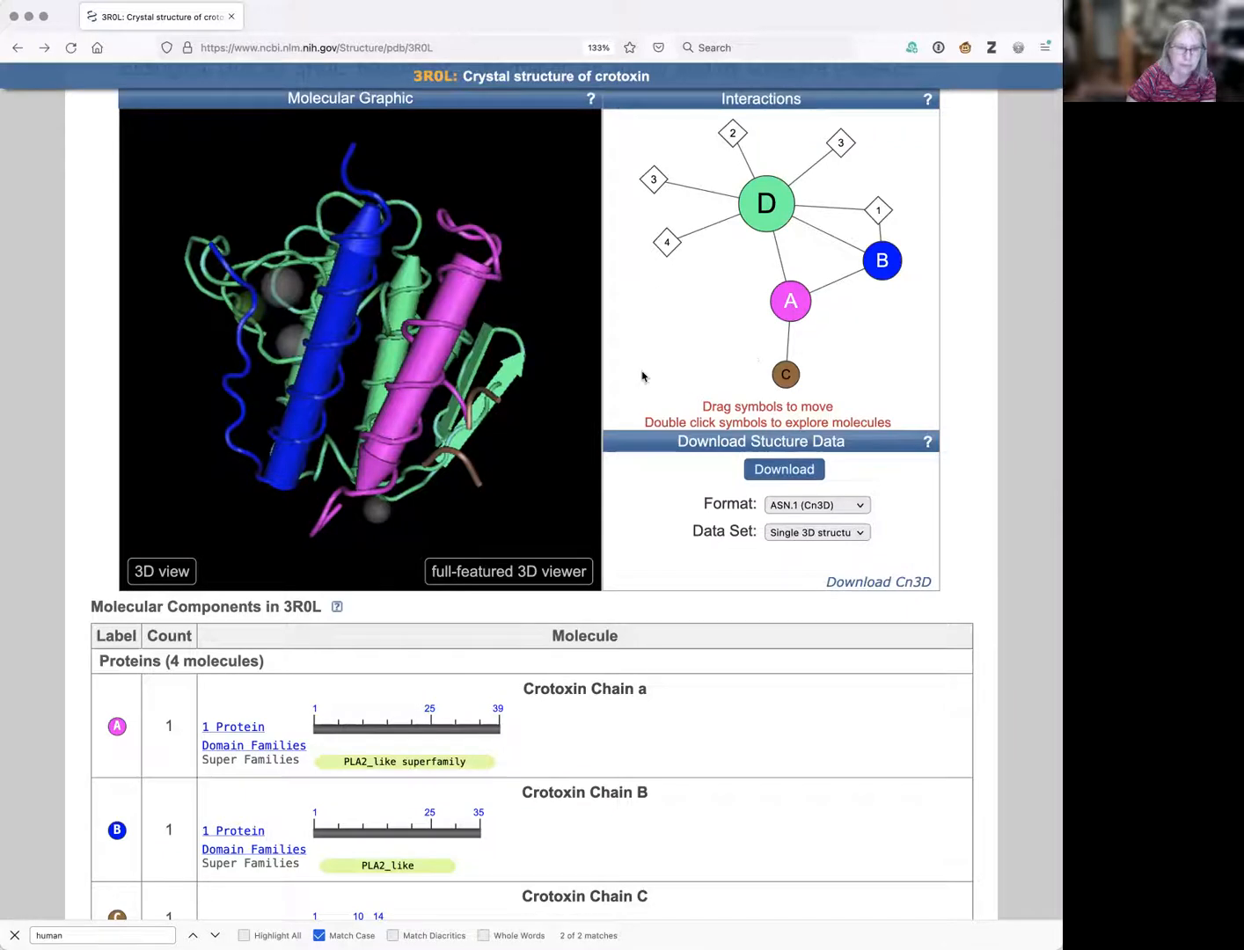
scroll(63, 570, "down", 5)
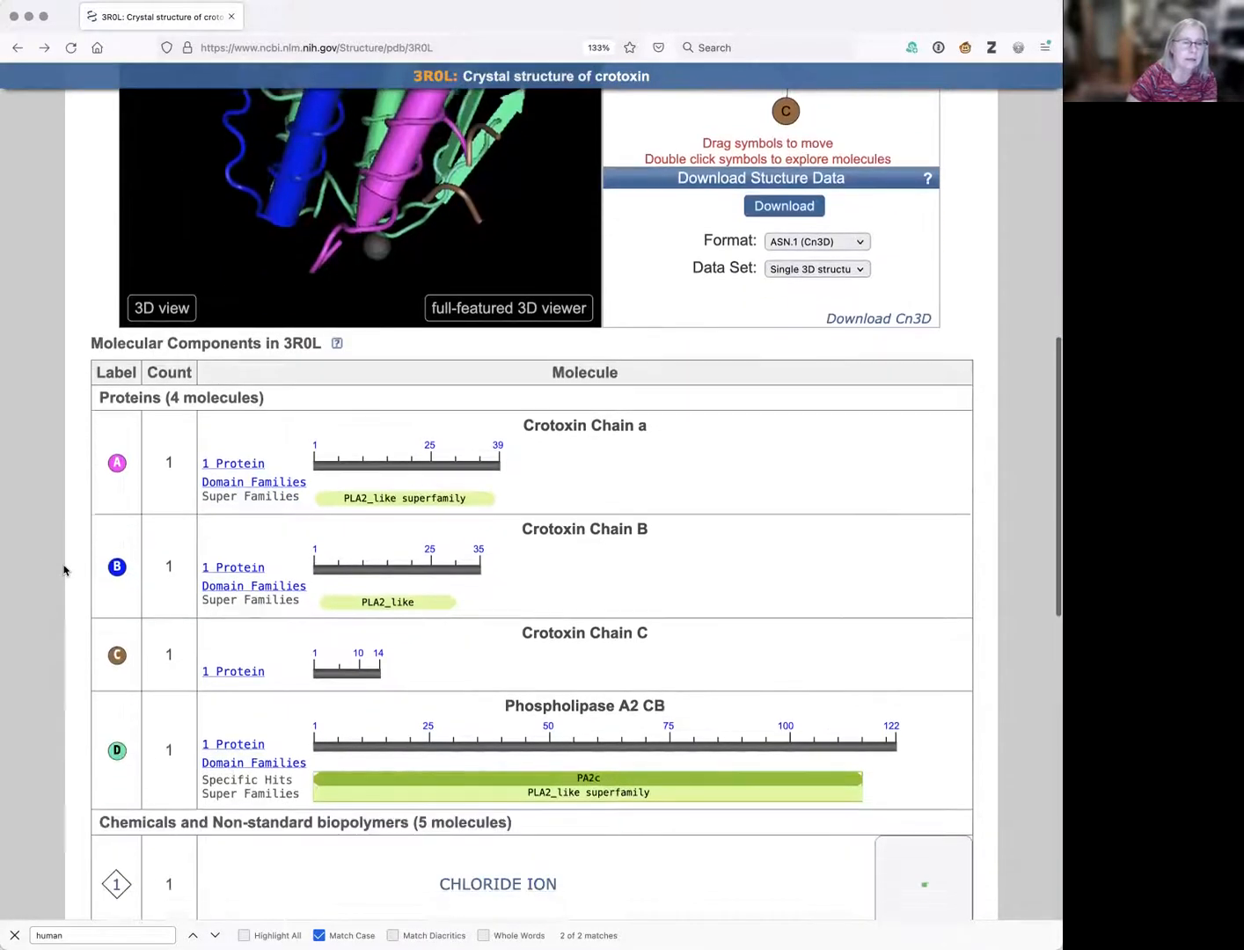
scroll(76, 540, "up", 2)
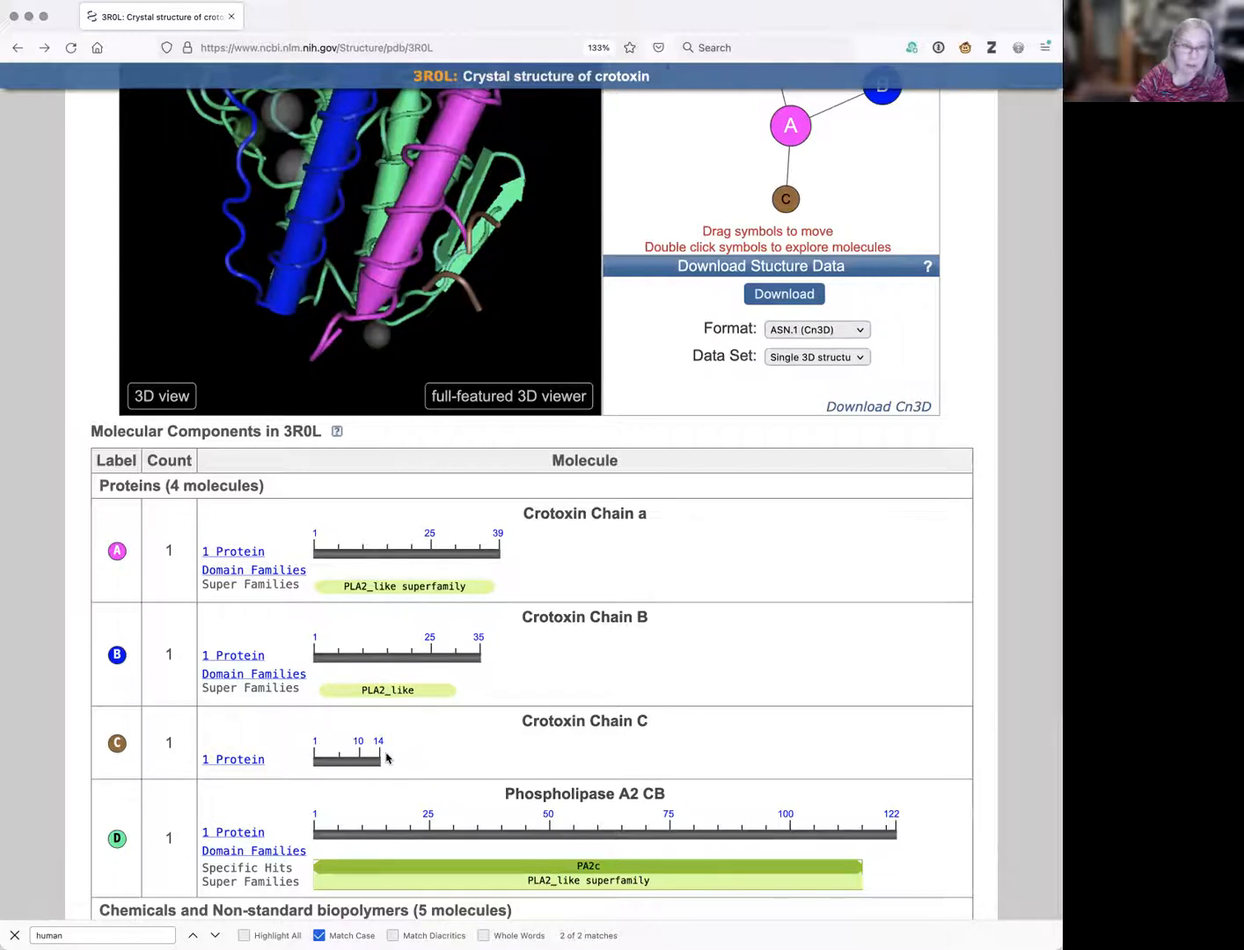
scroll(430, 750, "down", 2)
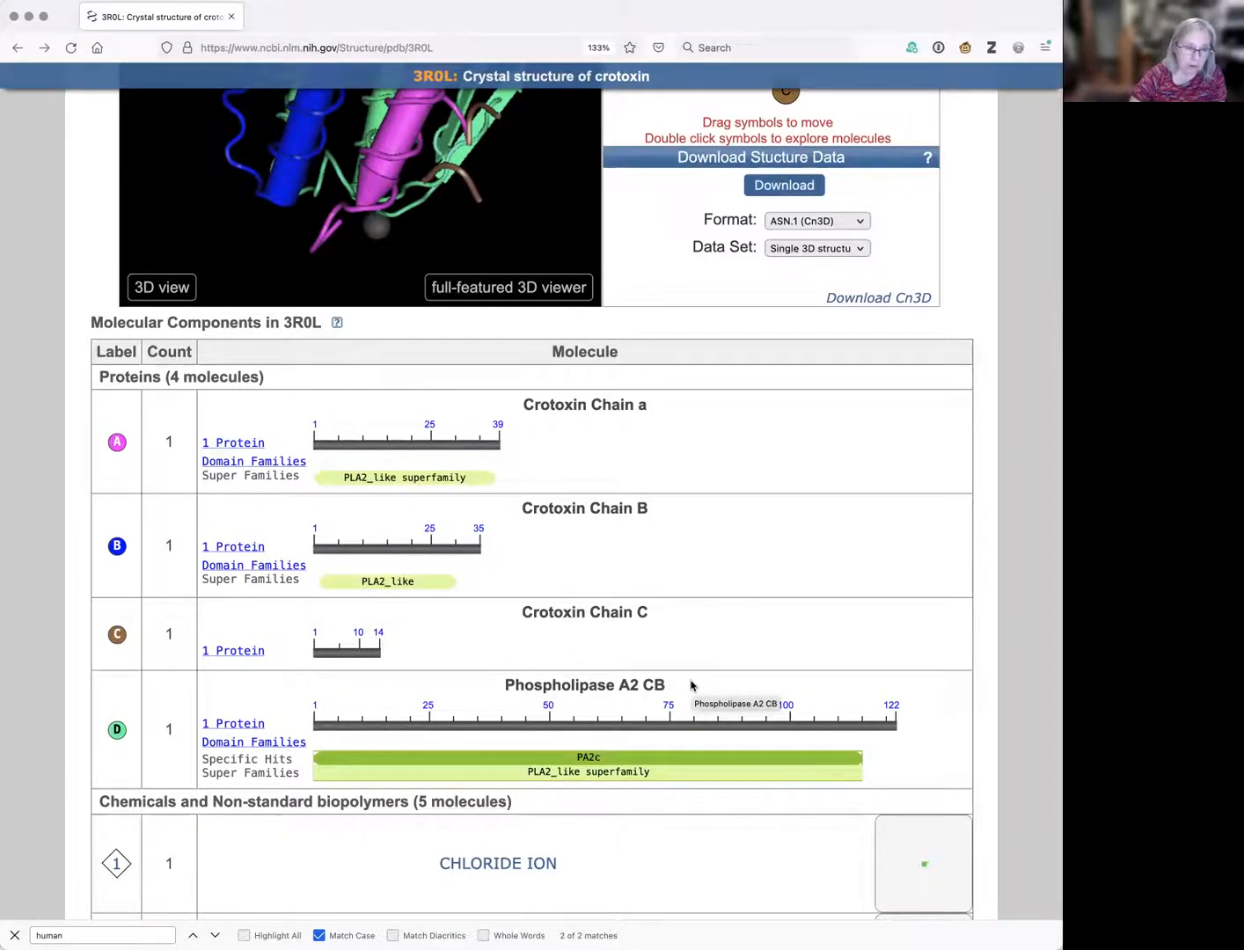
scroll(478, 576, "up", 4)
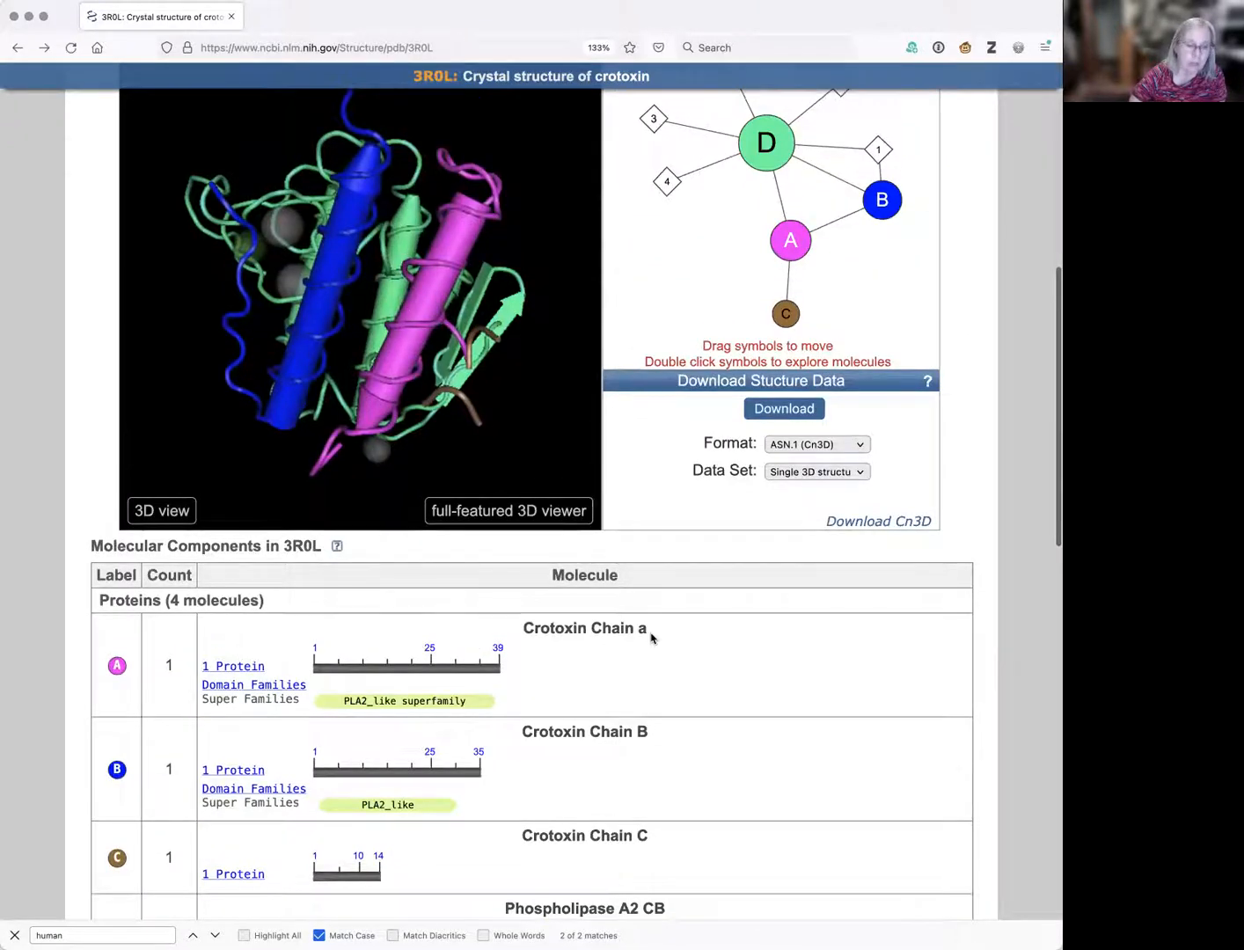
scroll(801, 745, "down", 3)
scroll(801, 745, "down", 3)
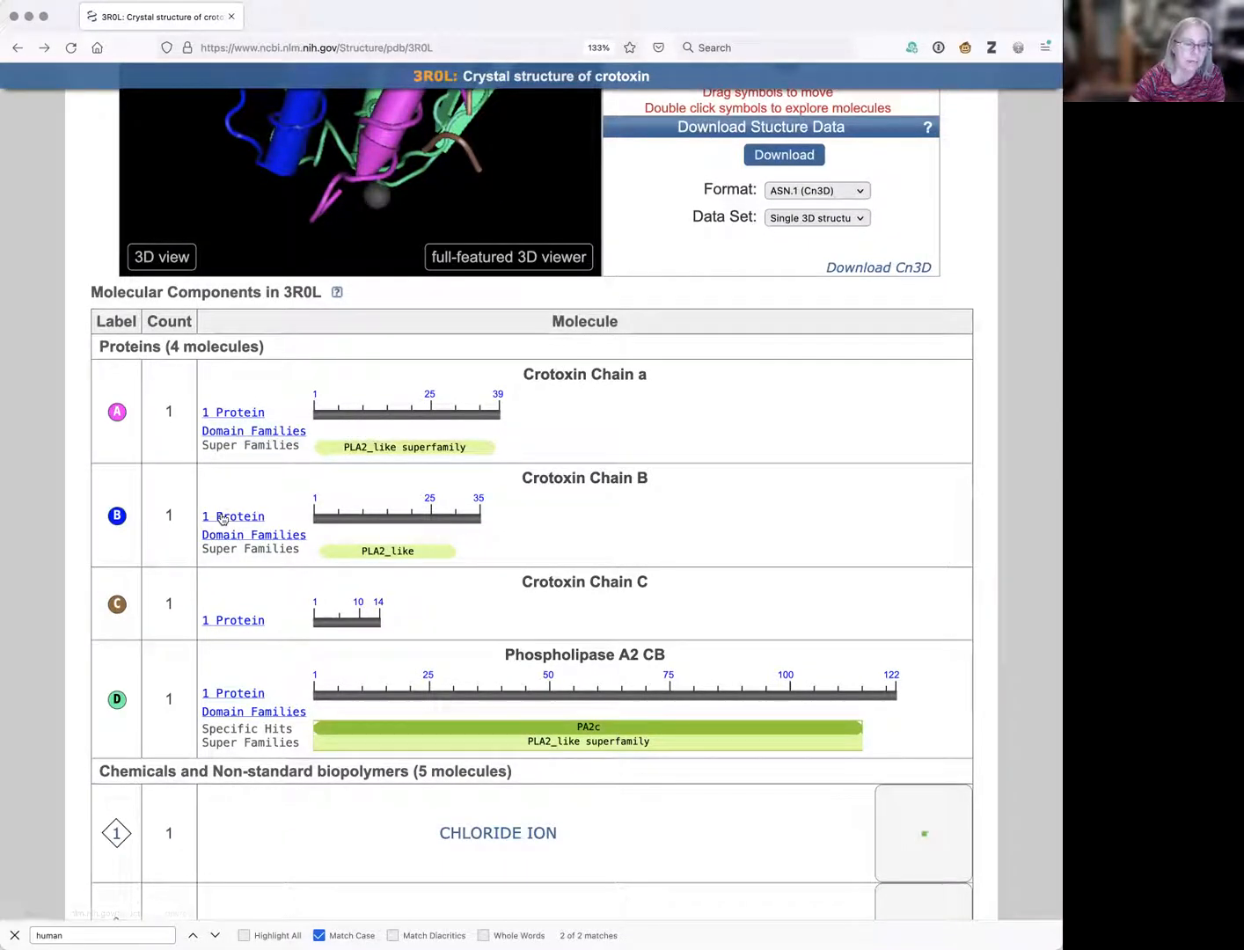
scroll(218, 681, "down", 10)
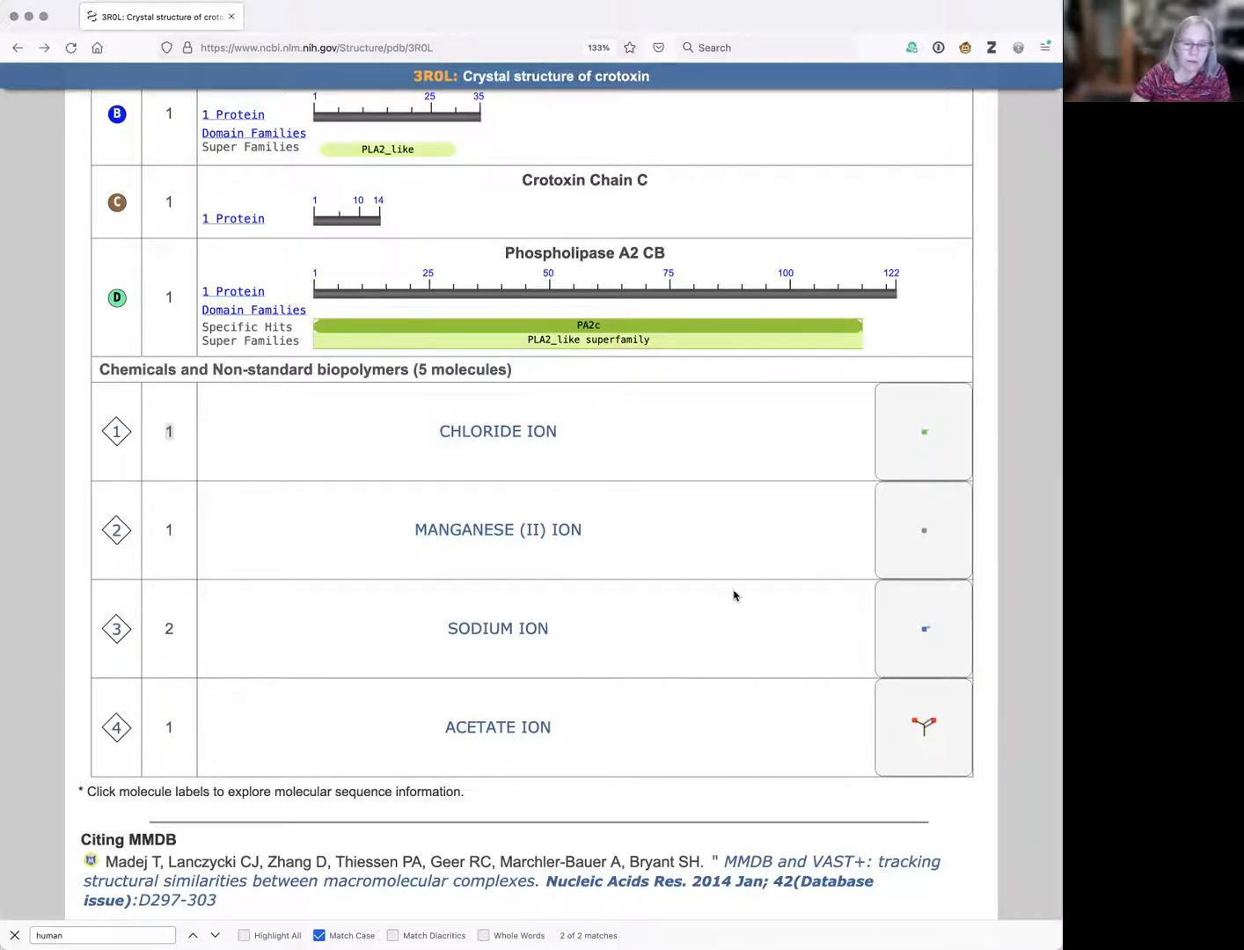
Launch 3R0L in the full-featured iCn3D viewer from the Molecular Graphic section.
scroll(734, 596, "up", 15)
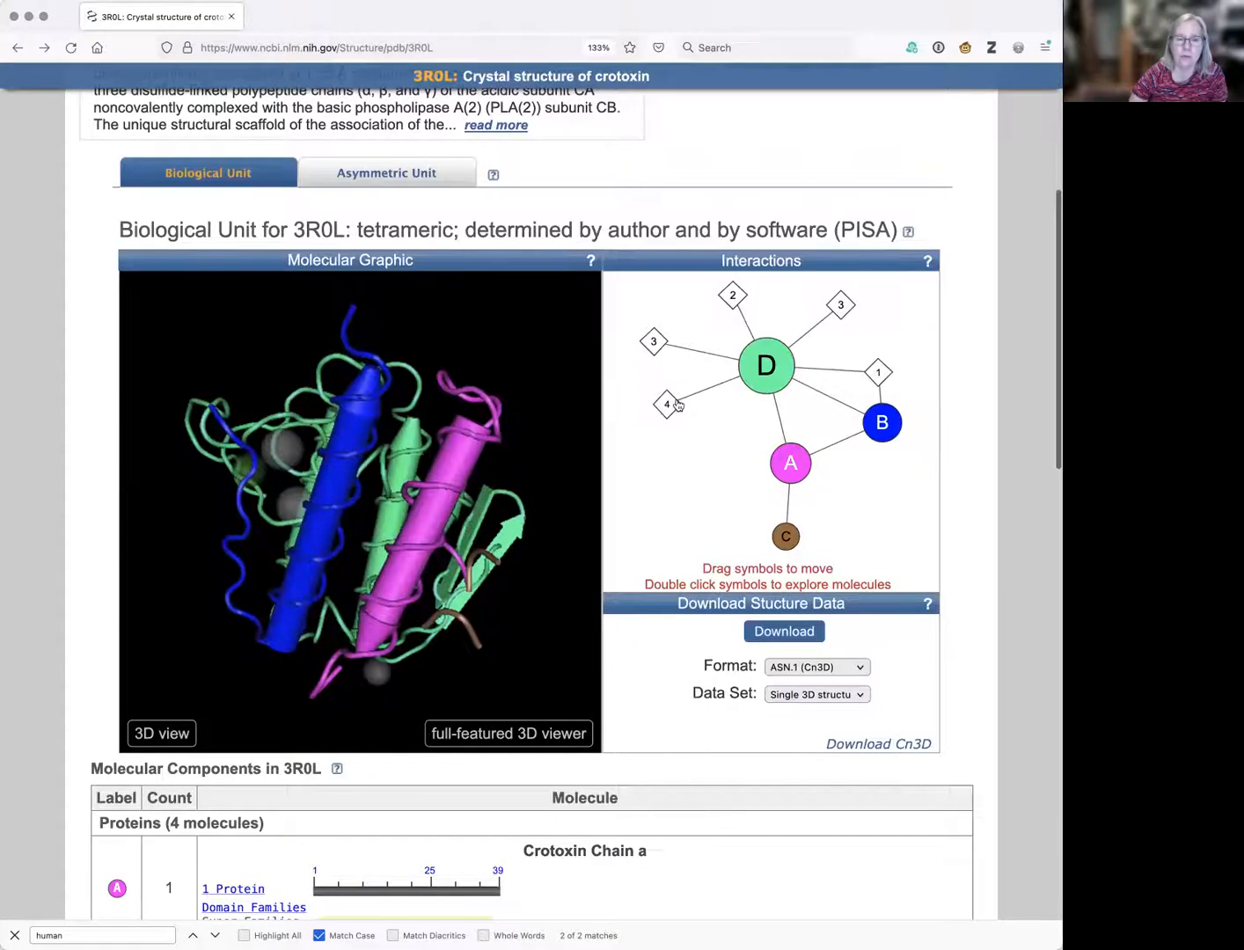
scroll(775, 429, "down", 3)
scroll(775, 430, "down", 7)
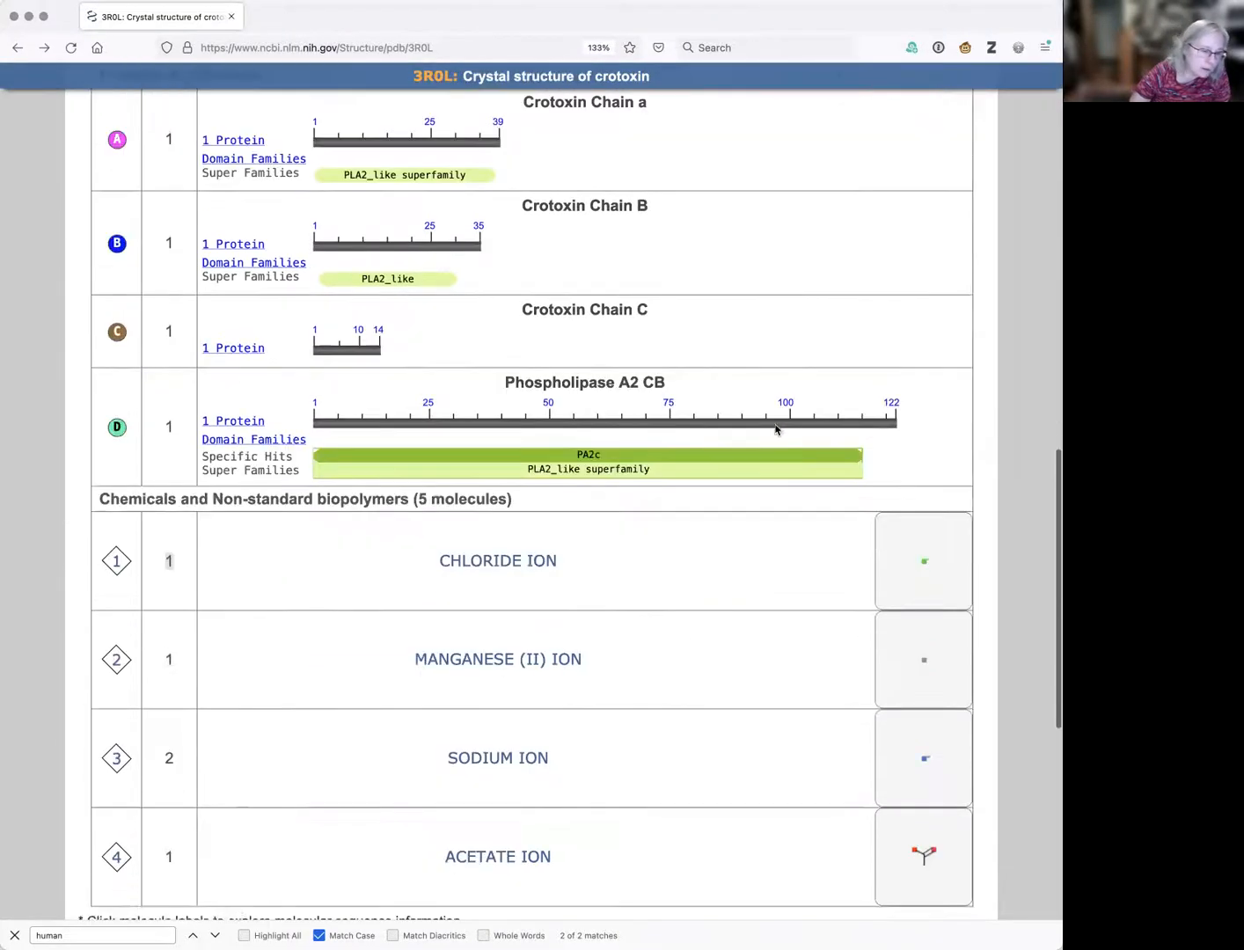
scroll(775, 429, "up", 1)
scroll(775, 429, "up", 9)
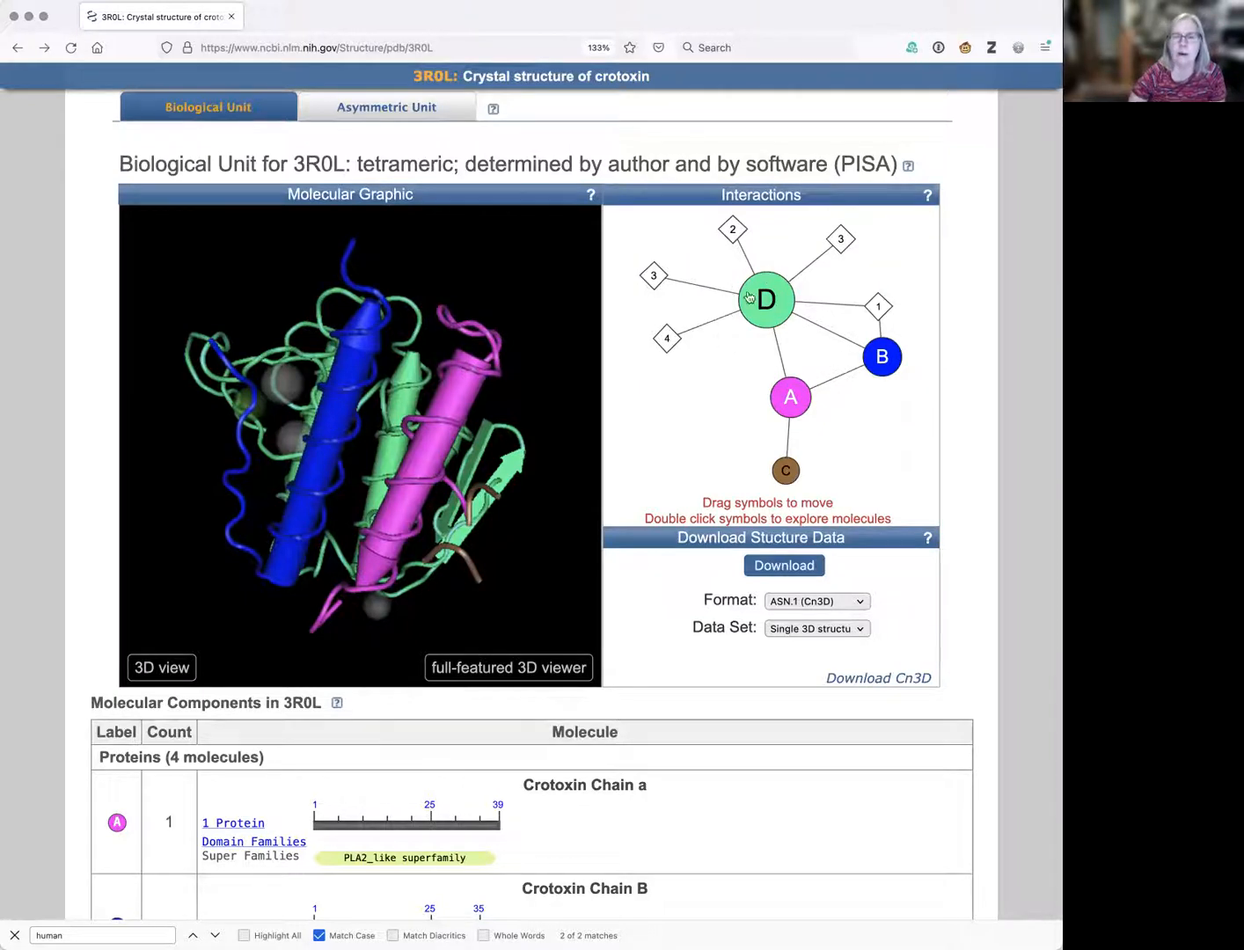
mouse_move(776, 301)
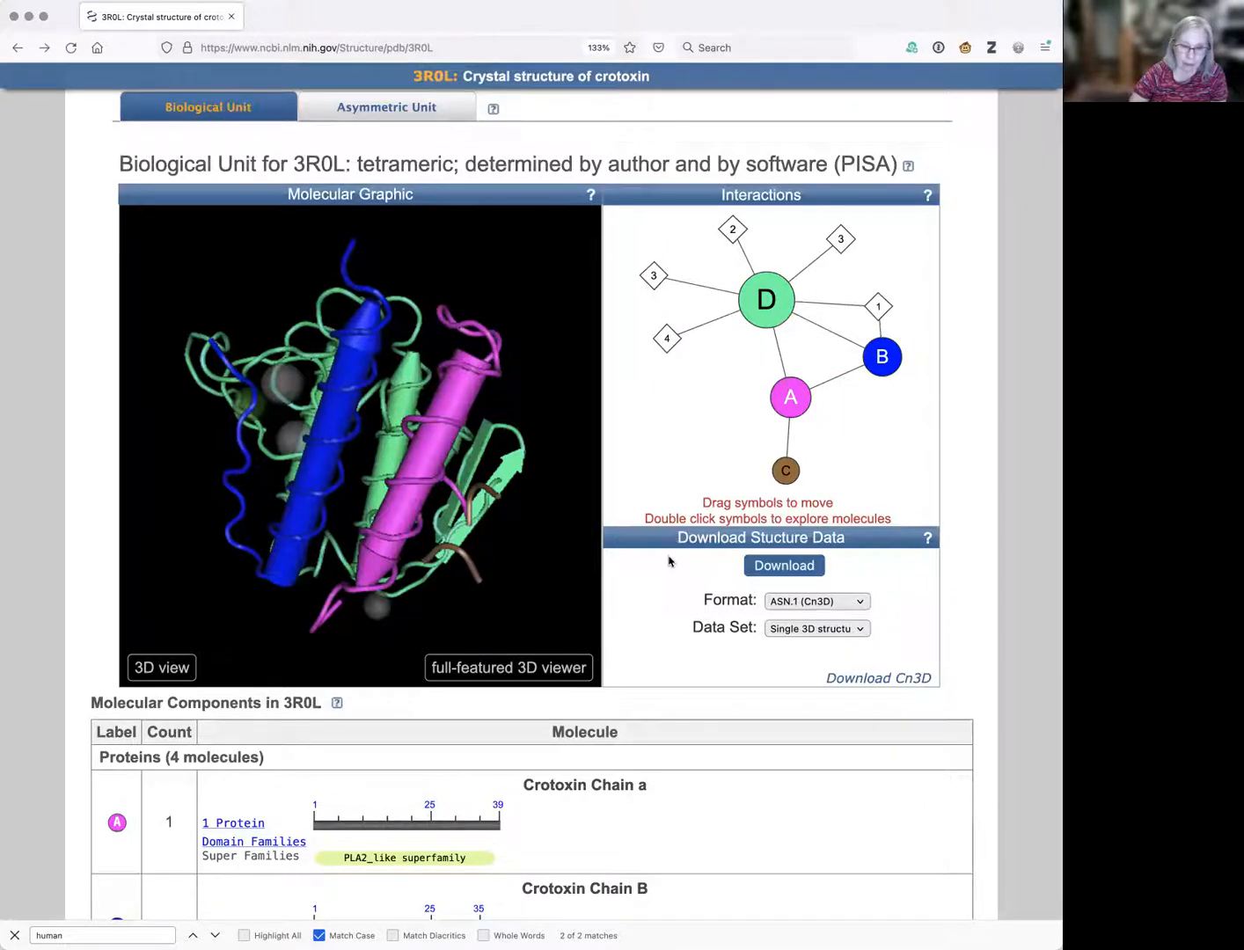
scroll(668, 572, "down", 2)
scroll(667, 572, "down", 2)
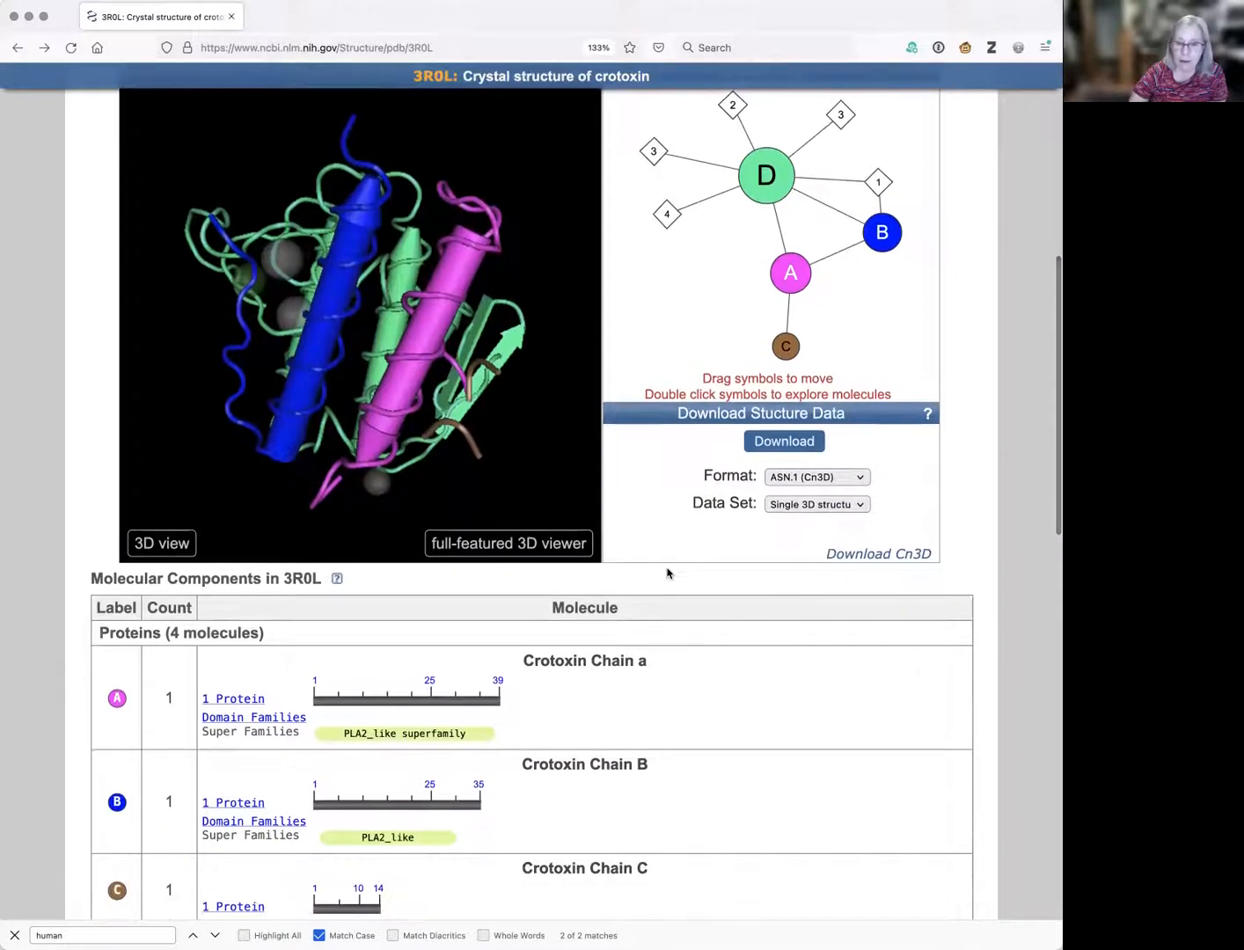
scroll(667, 573, "up", 1)
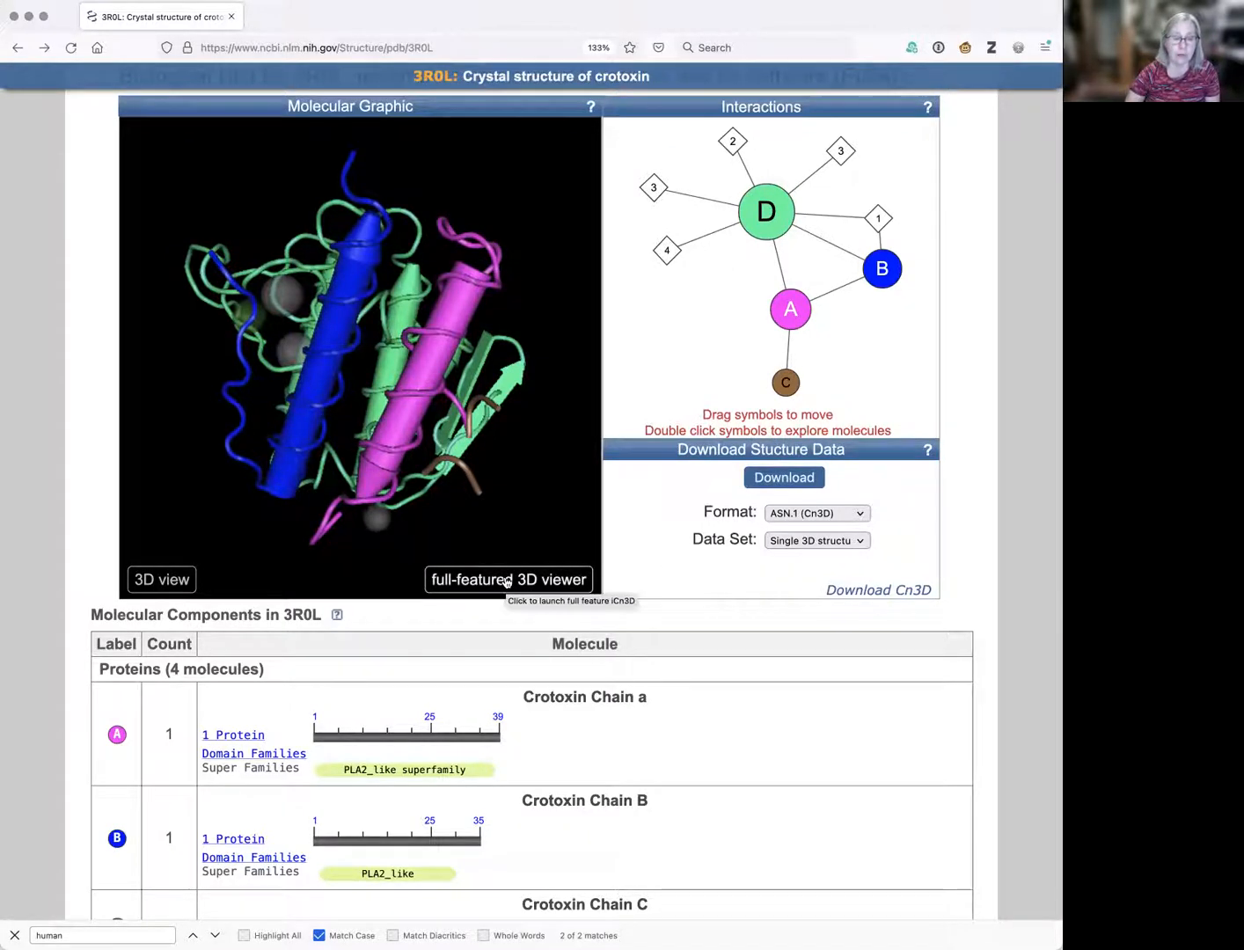
left_click(507, 580)
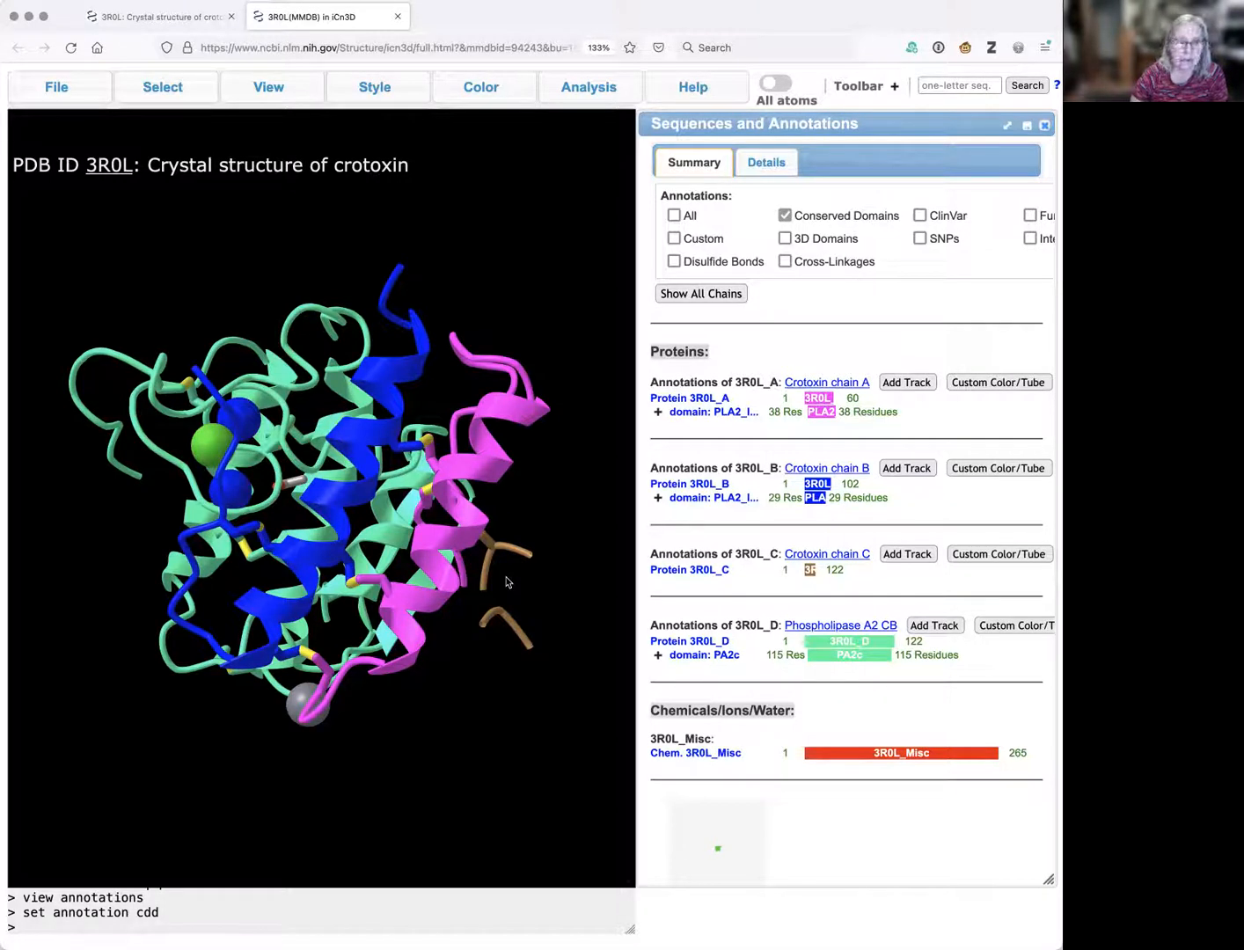
Close the Sequences and Annotations panel once the 3R0L structure loads.
mouse_move(421, 579)
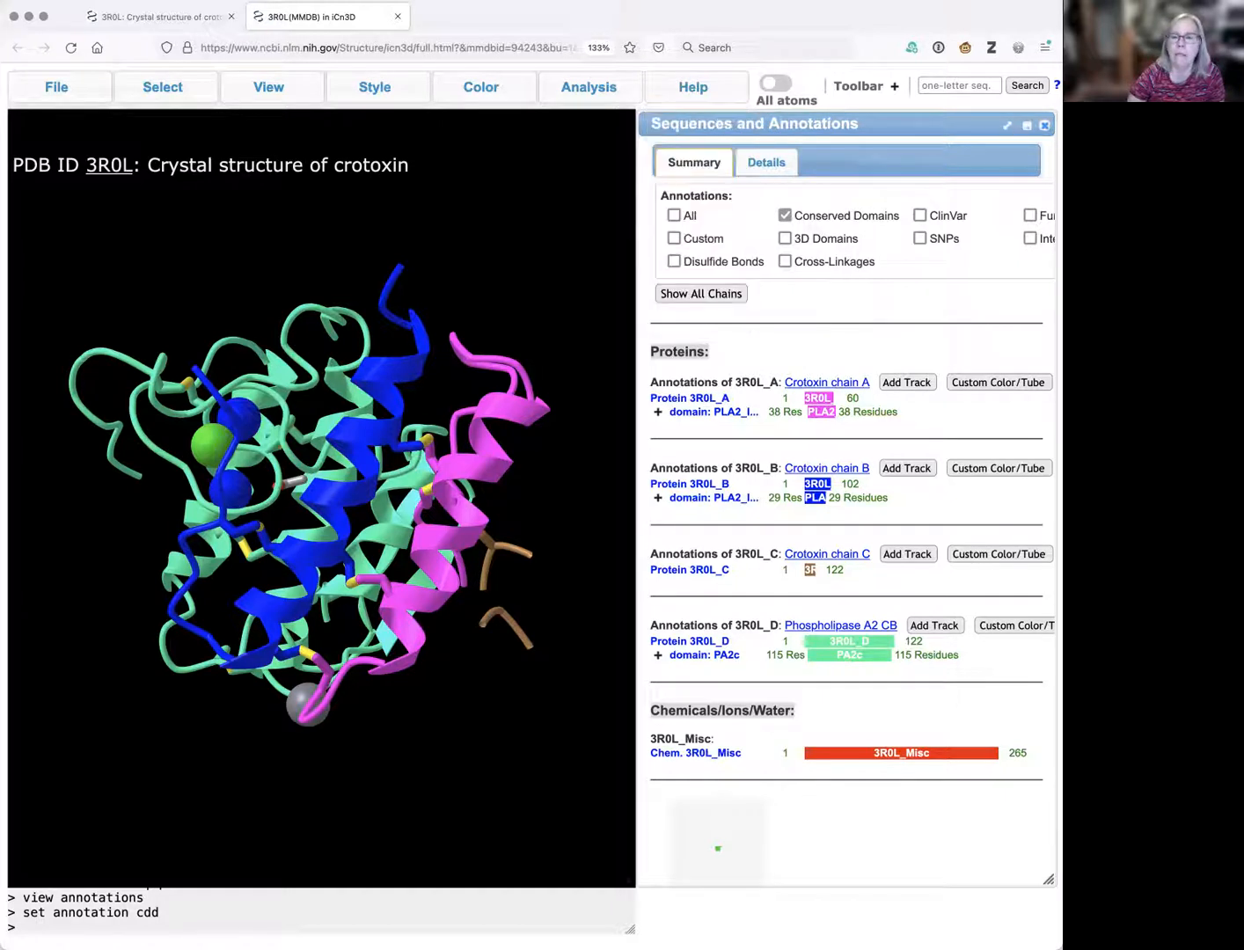
left_click(1045, 125)
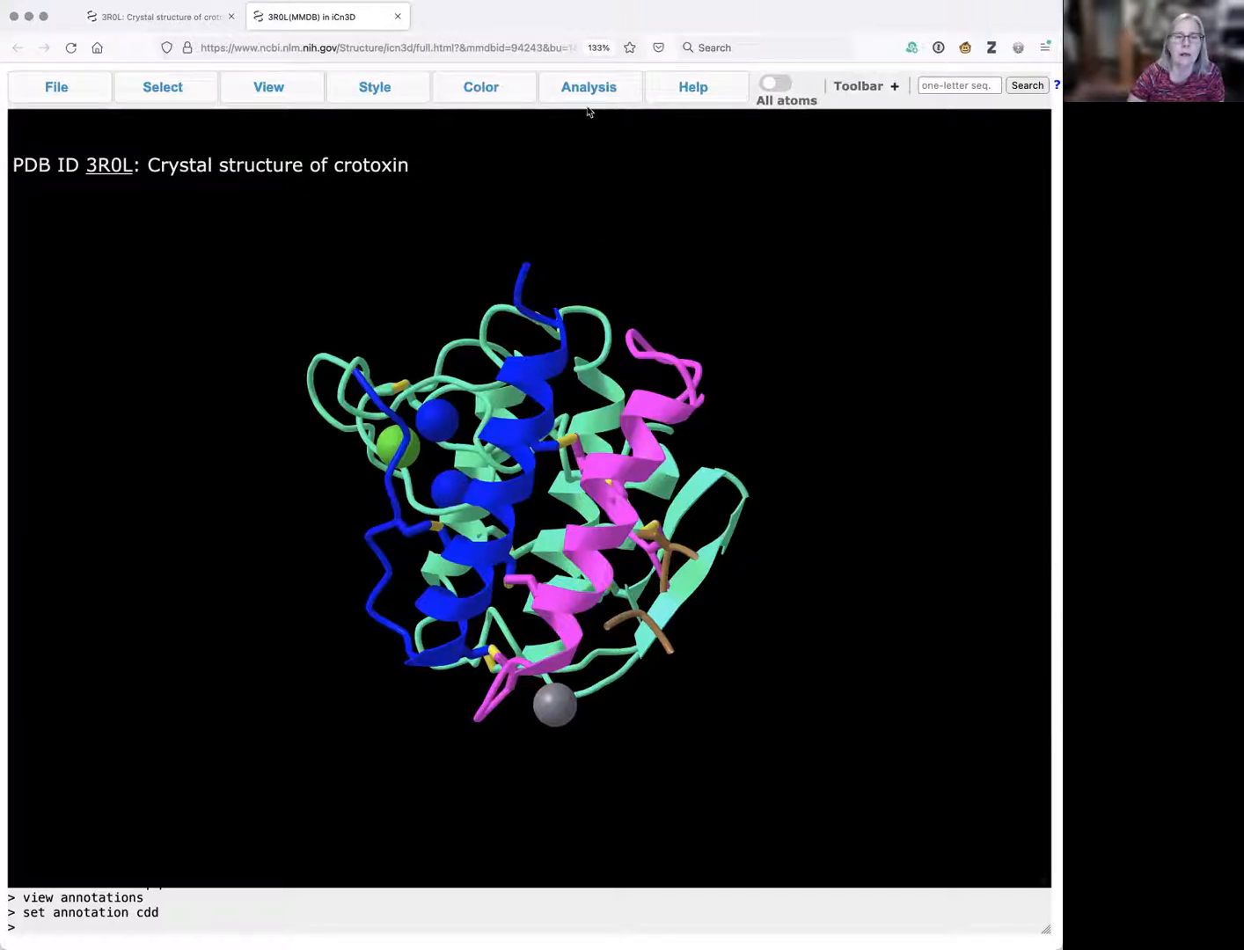
Reopen Sequences and Annotations, select Protein 3R0L_C, and rotate the model.
mouse_move(589, 87)
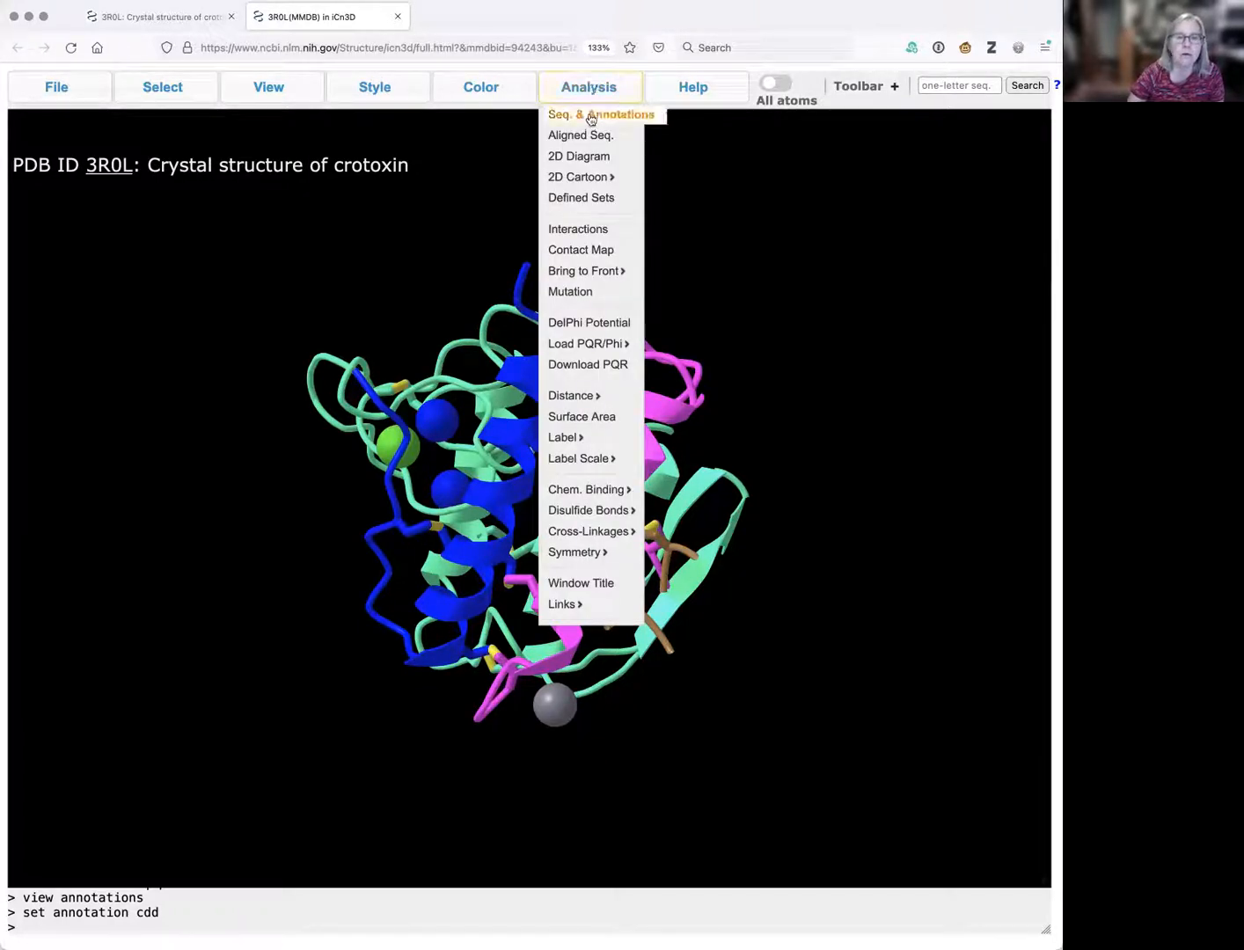
left_click(590, 116)
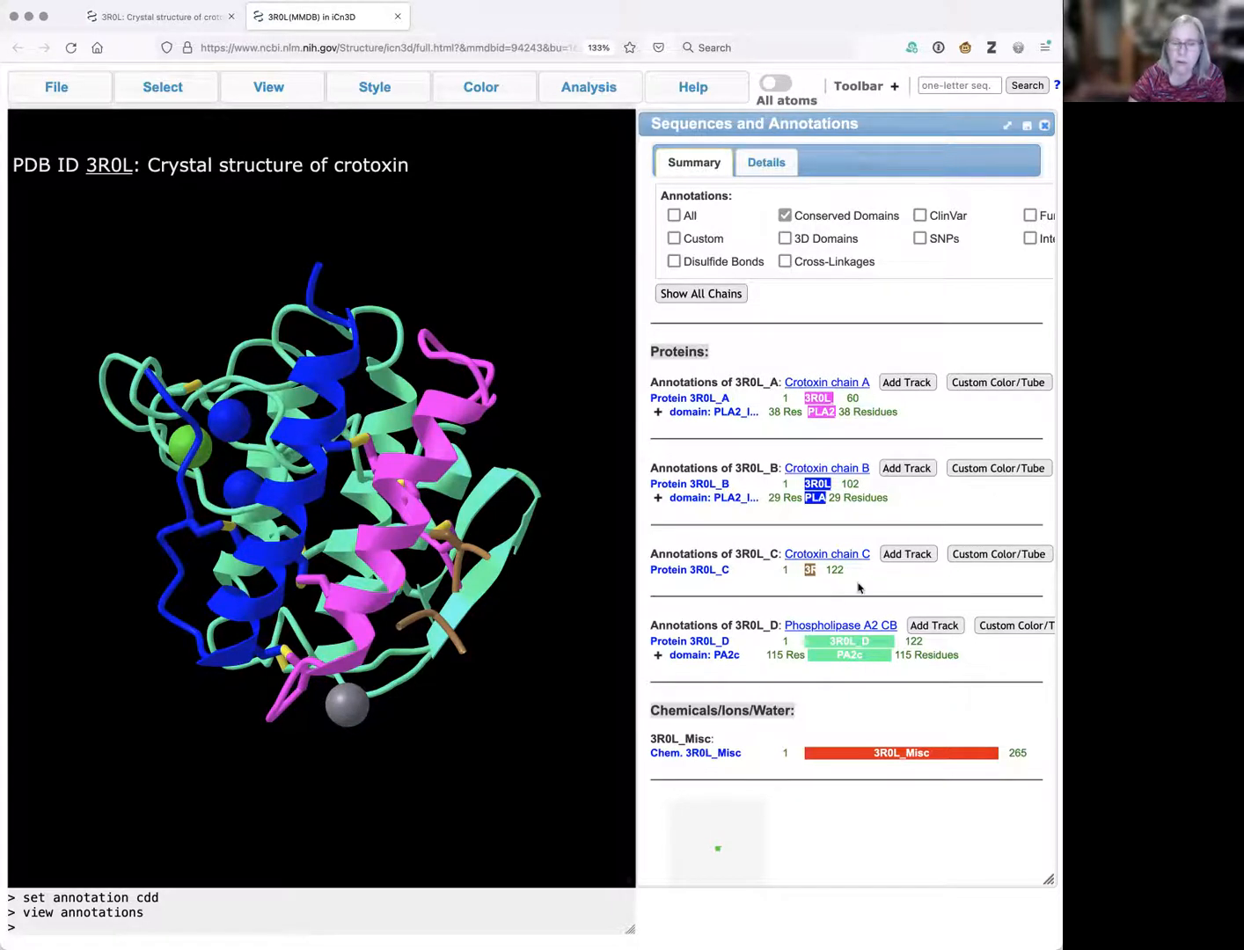
left_click(680, 572)
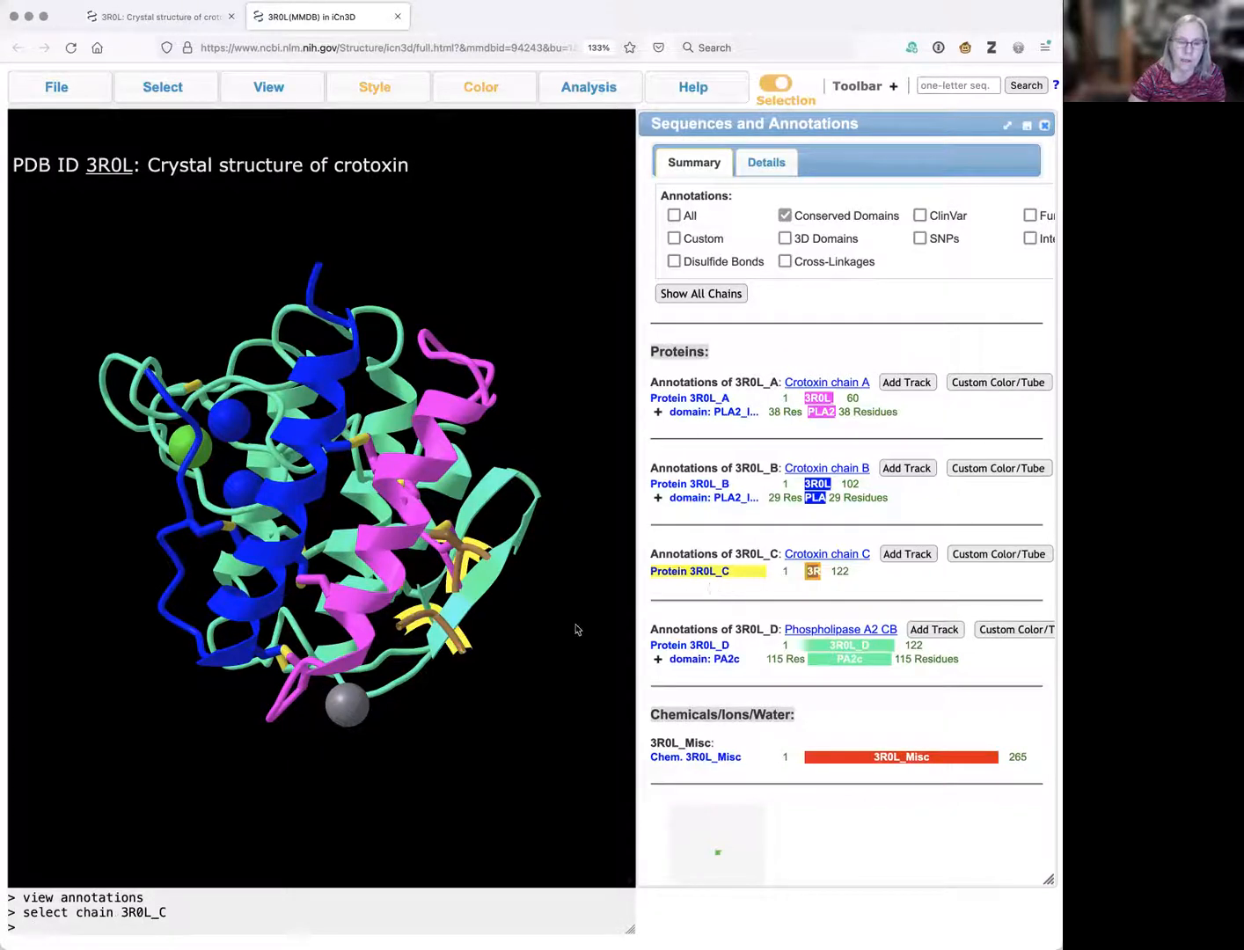
left_click_drag(514, 642, 488, 585)
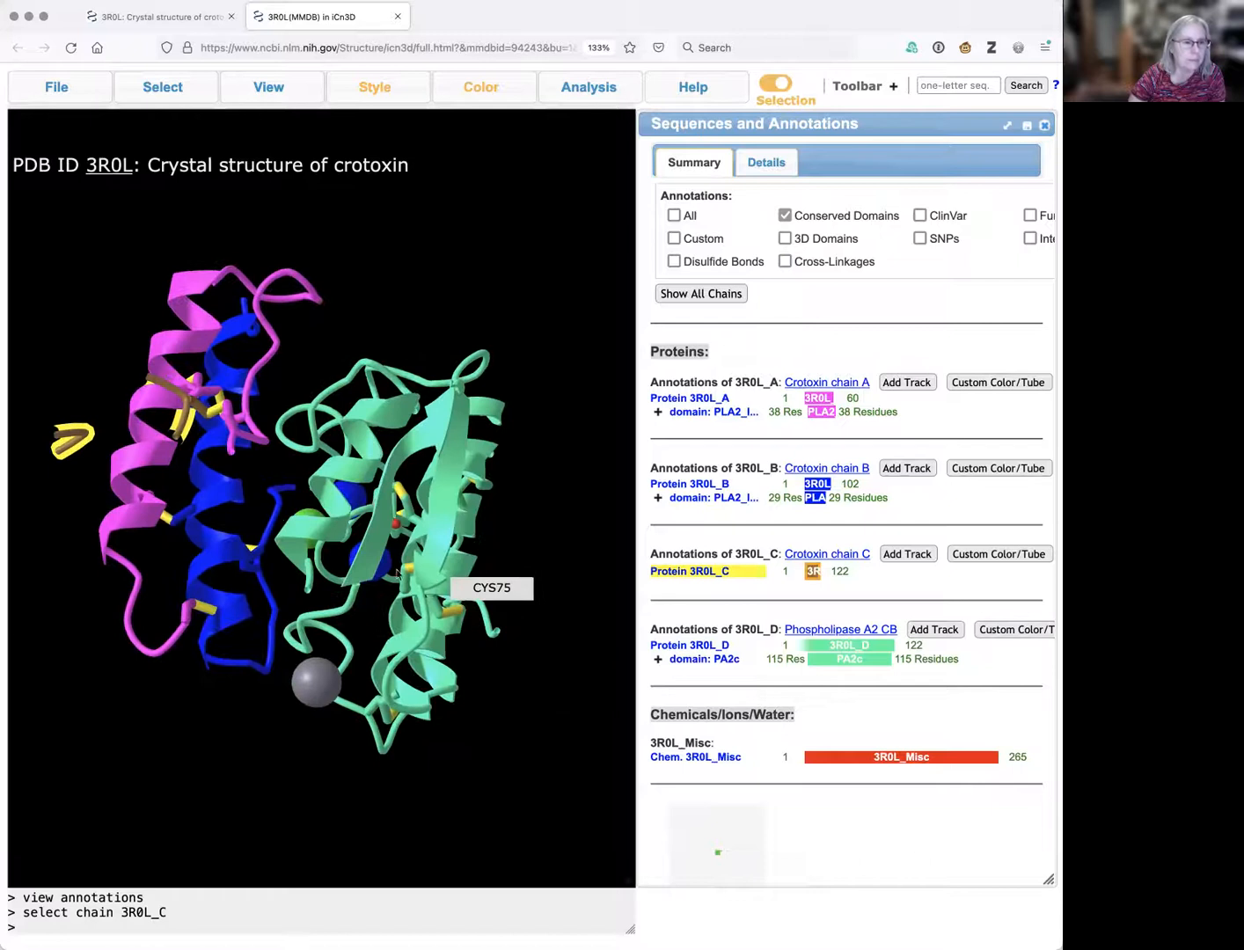
left_click_drag(186, 450, 289, 537)
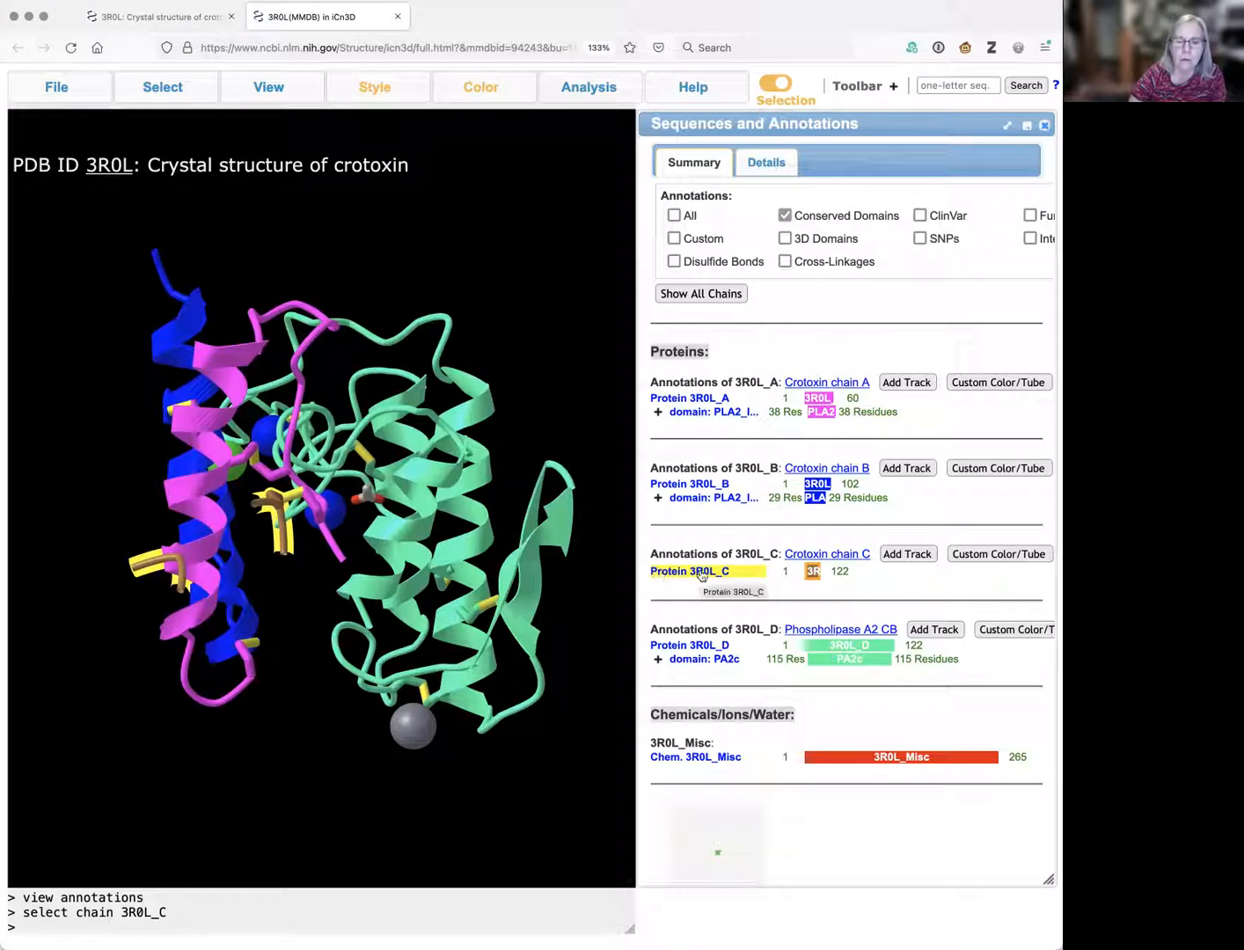
Select Protein 3R0L_B and show only that chain with View Selection.
left_click(685, 486)
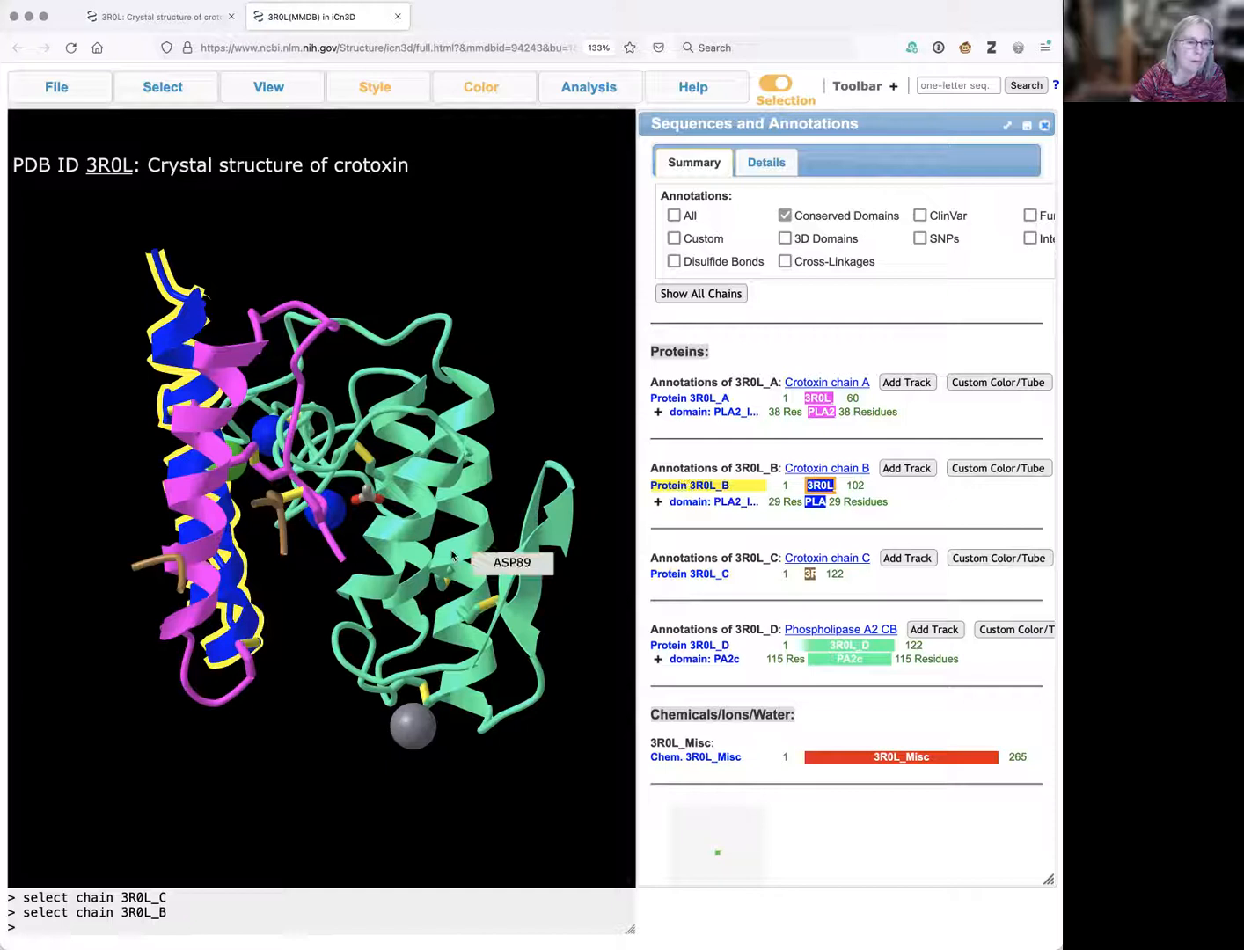
left_click_drag(264, 616, 305, 368)
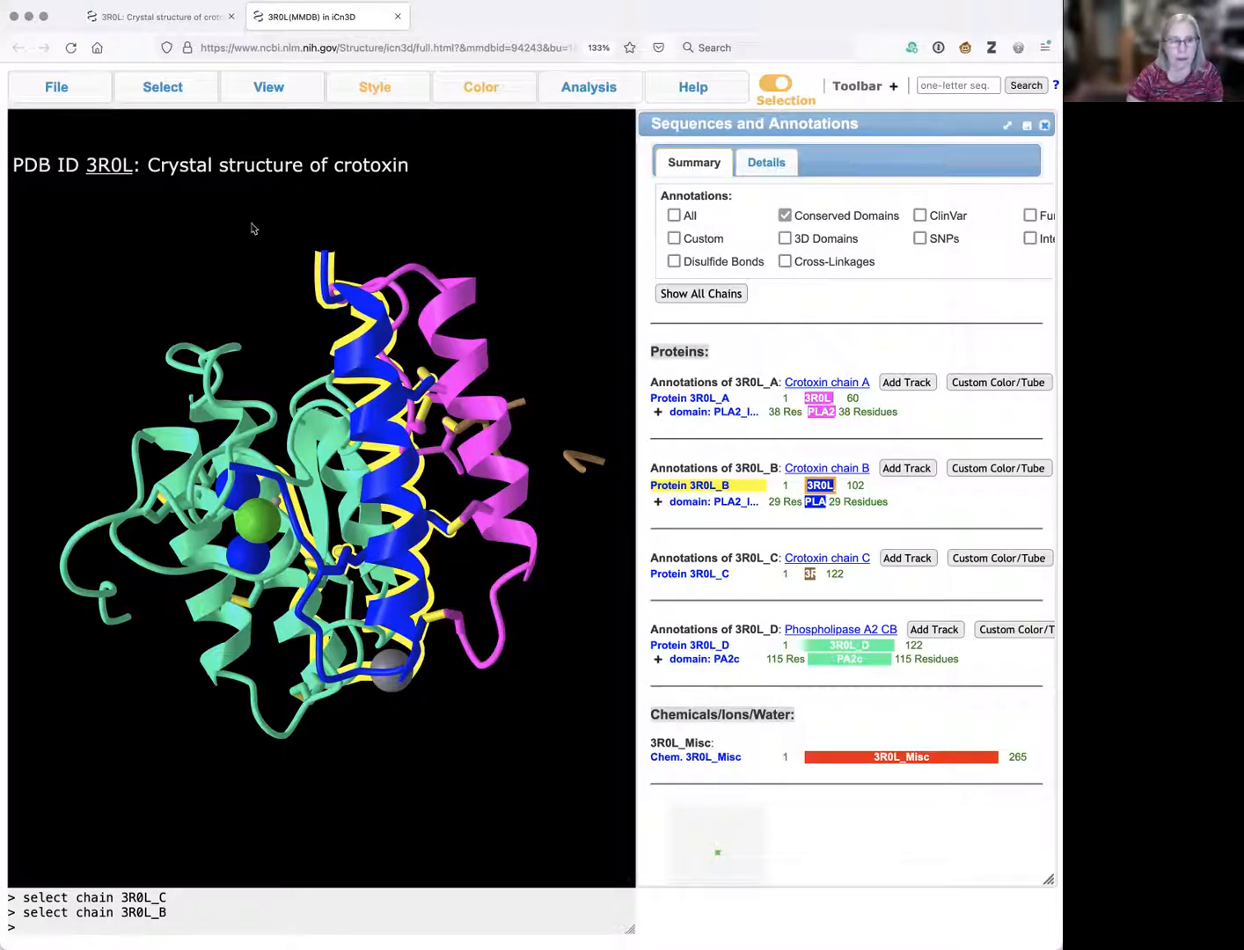
mouse_move(267, 91)
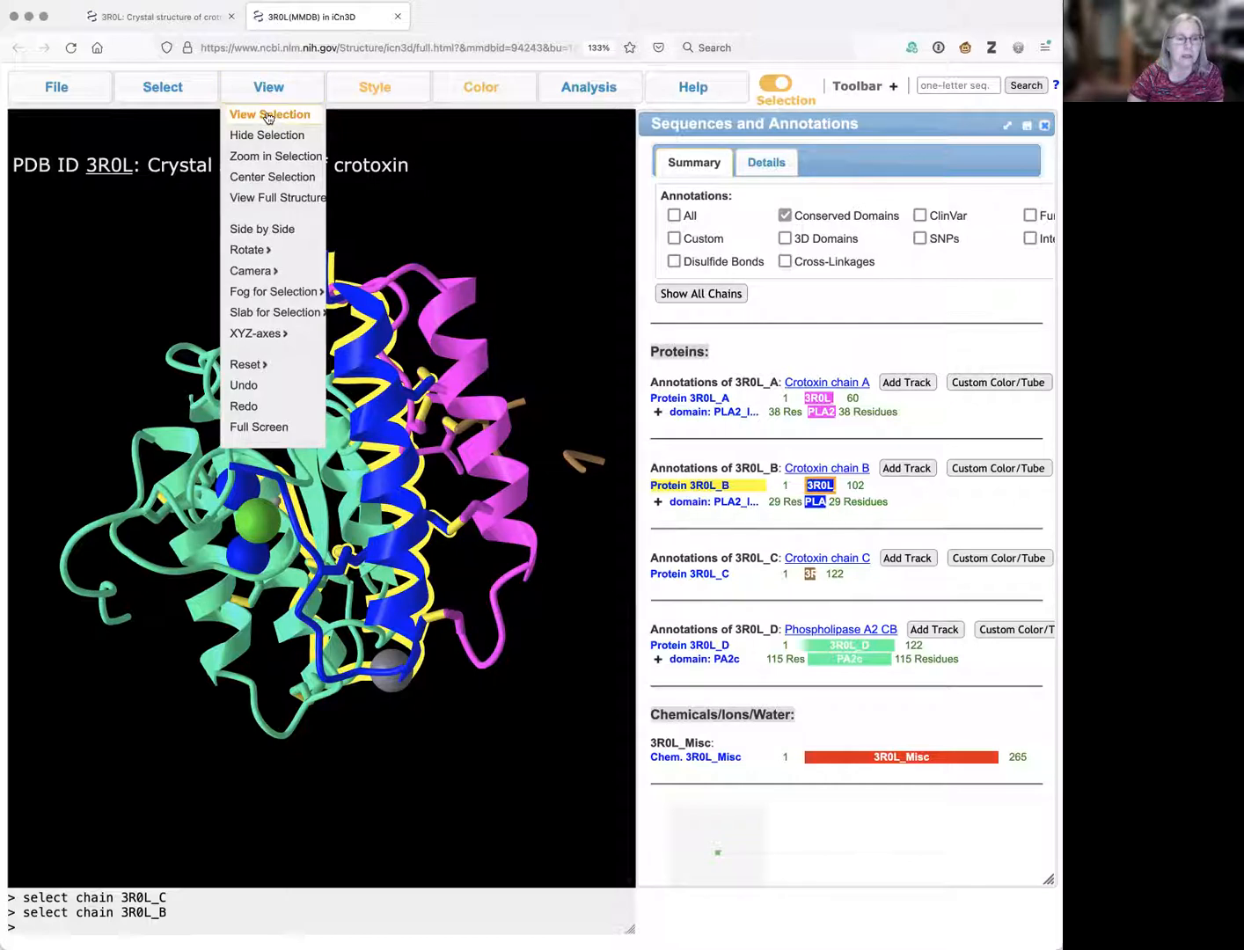
left_click(268, 115)
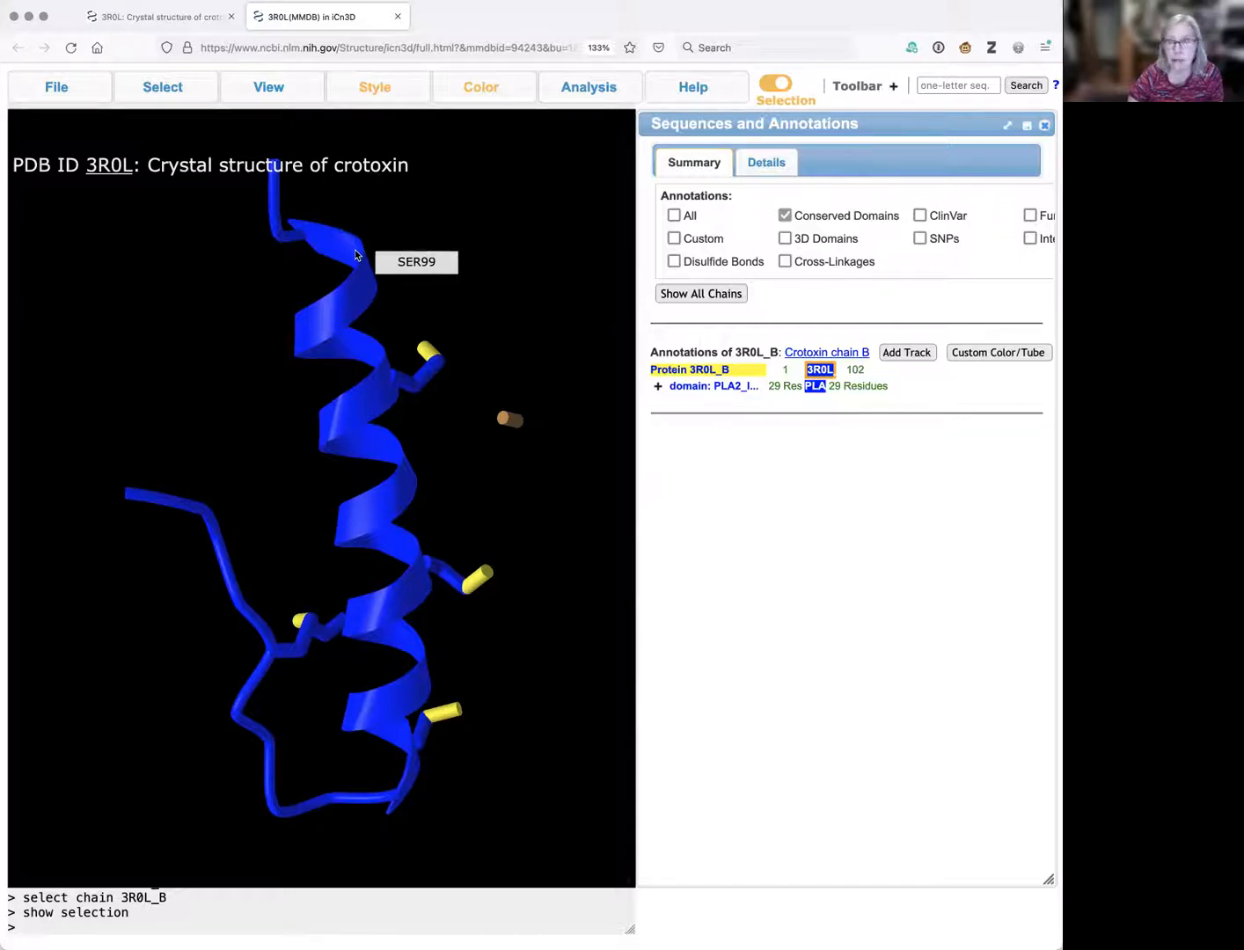
left_click(381, 89)
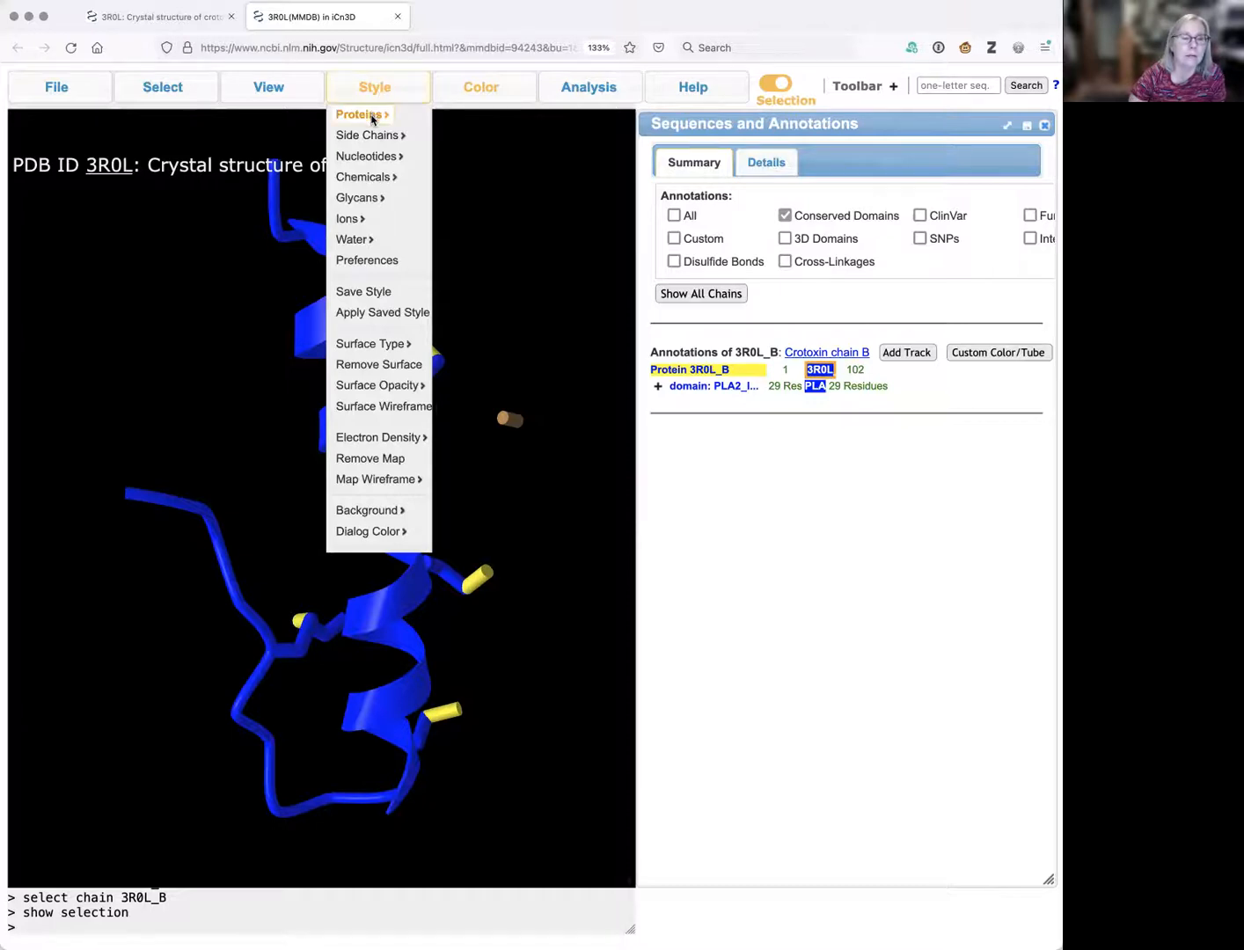
Render chain B in Ball and Stick style and rotate it.
mouse_move(372, 117)
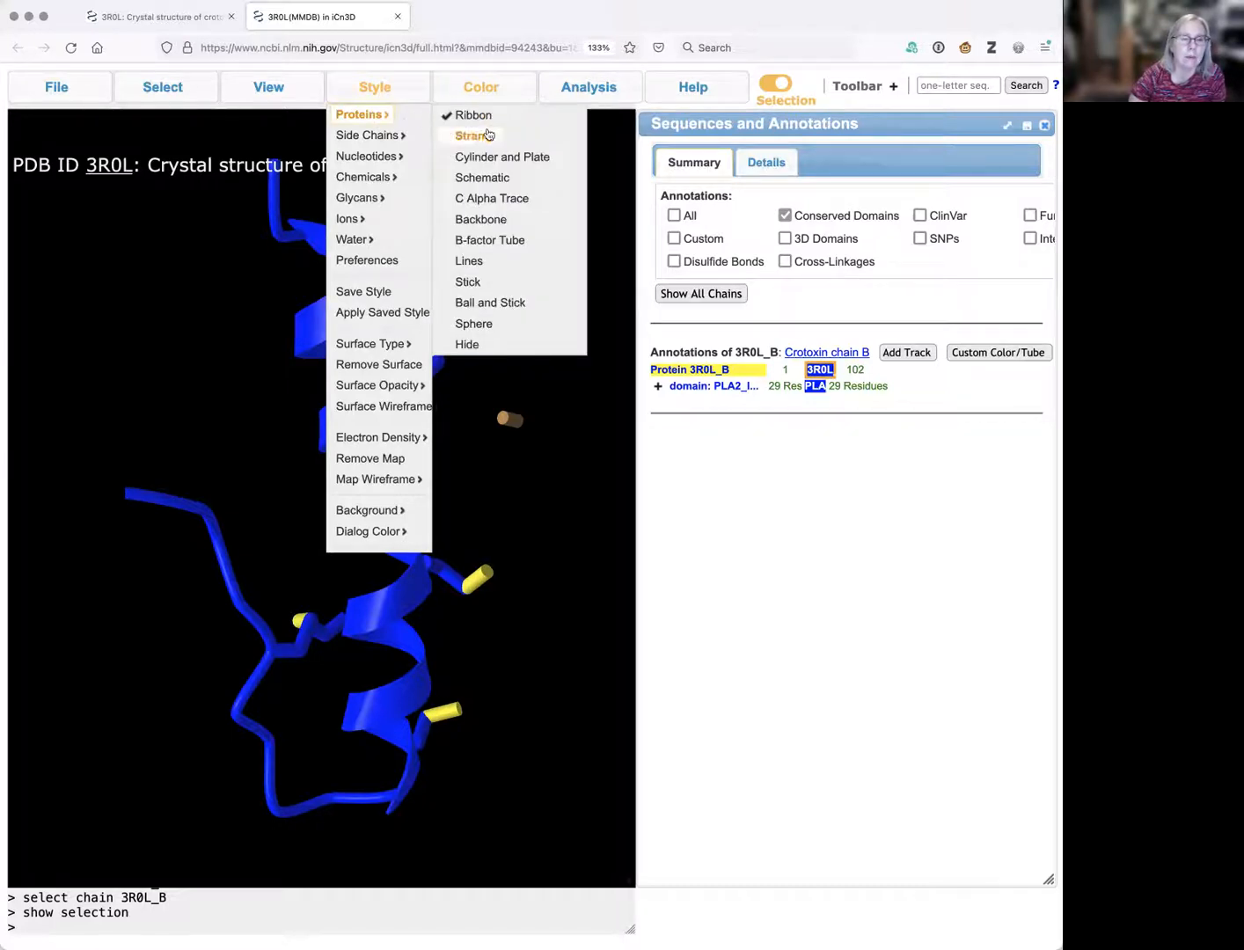
left_click(493, 304)
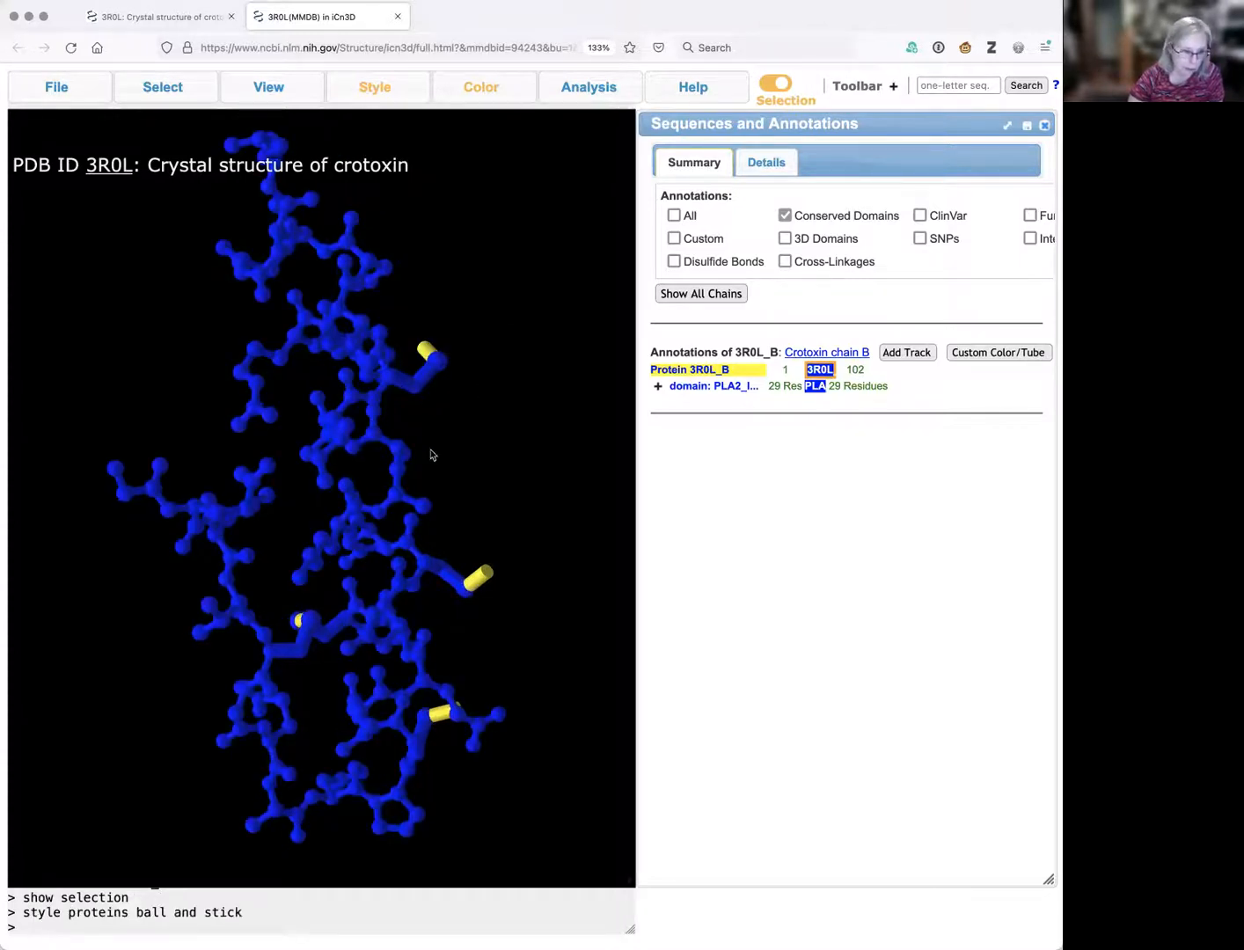
left_click_drag(372, 486, 519, 386)
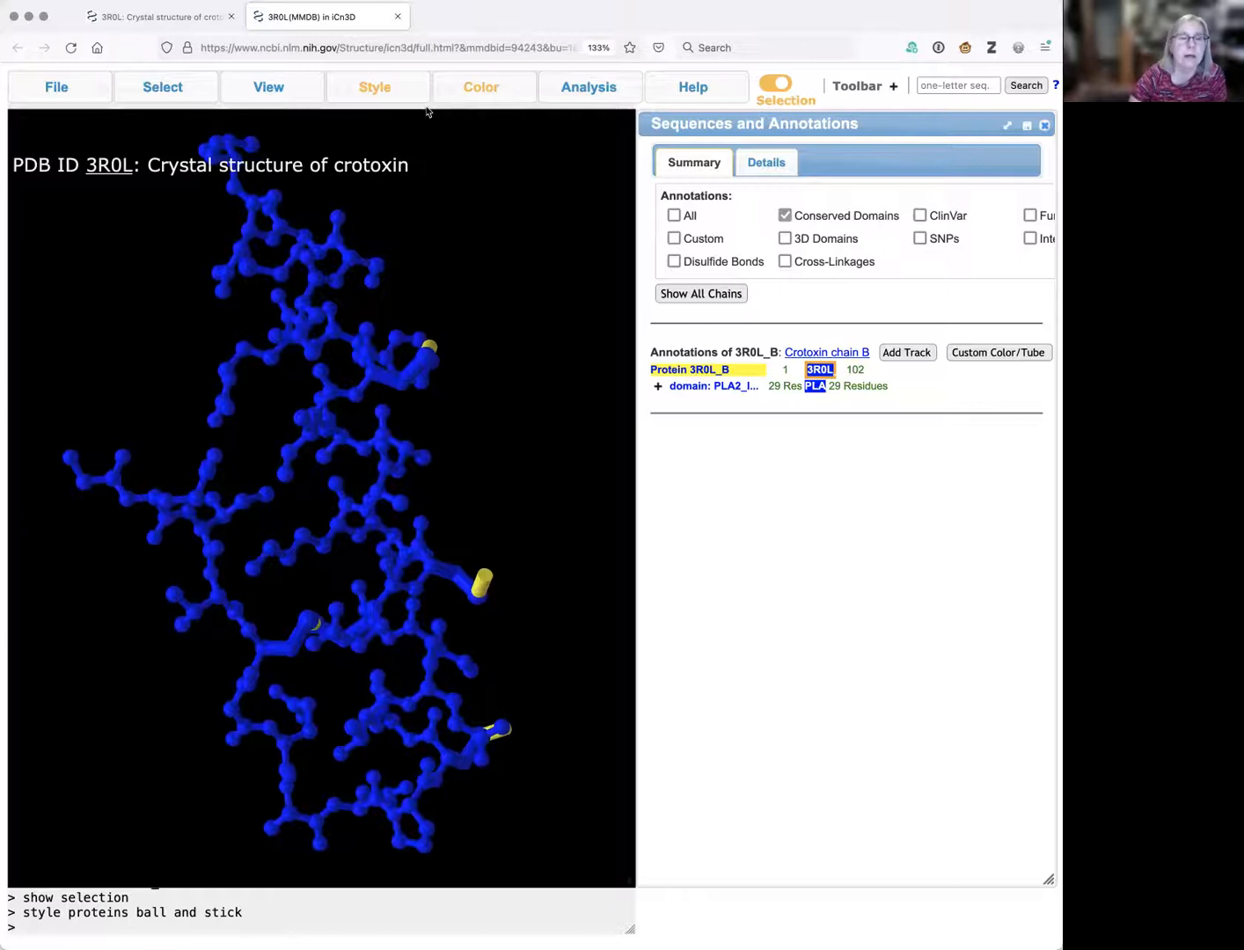
left_click(479, 87)
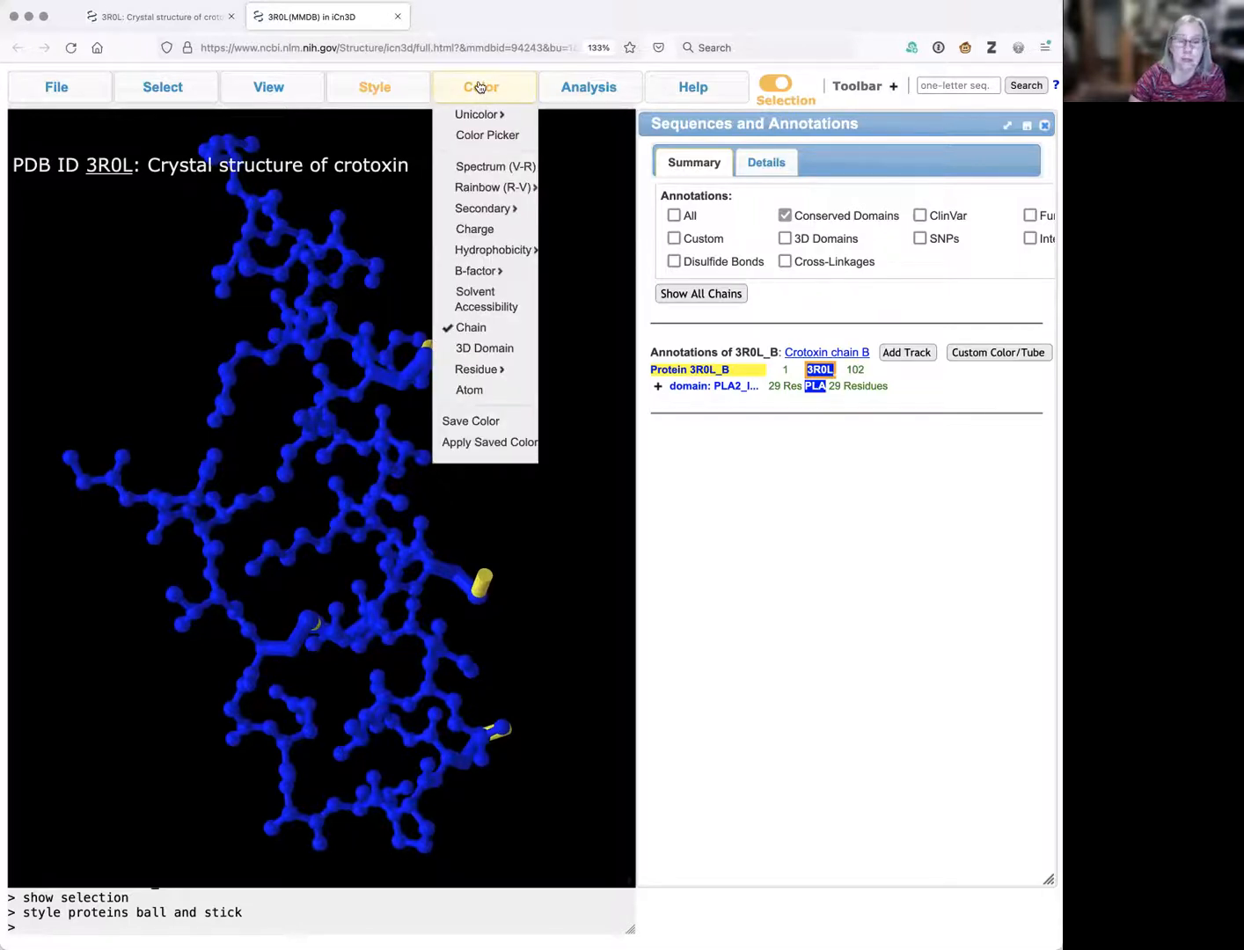
Colour chain B by Atom, zoom in, and rotate the molecule.
left_click(481, 393)
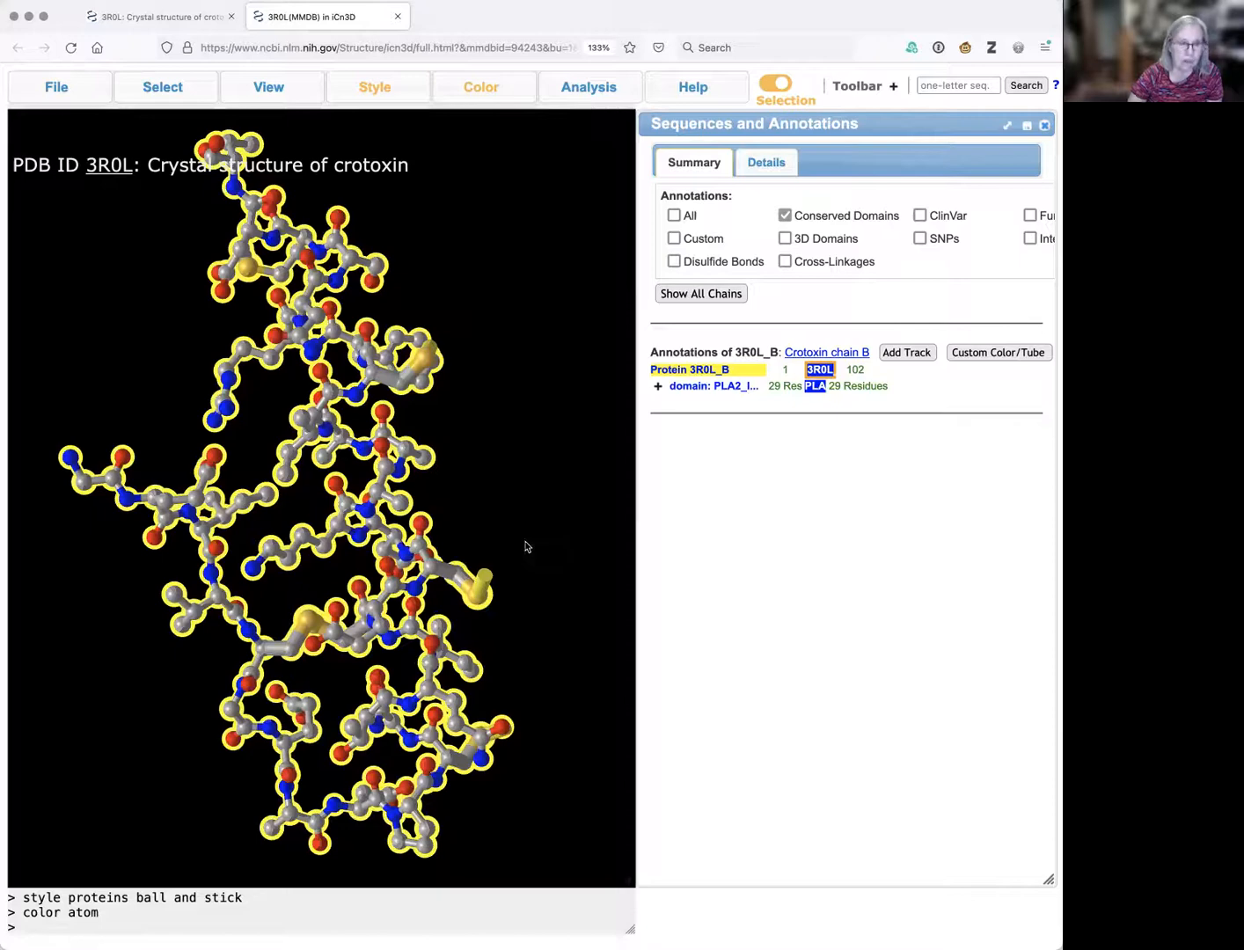
scroll(347, 554, "up", 5)
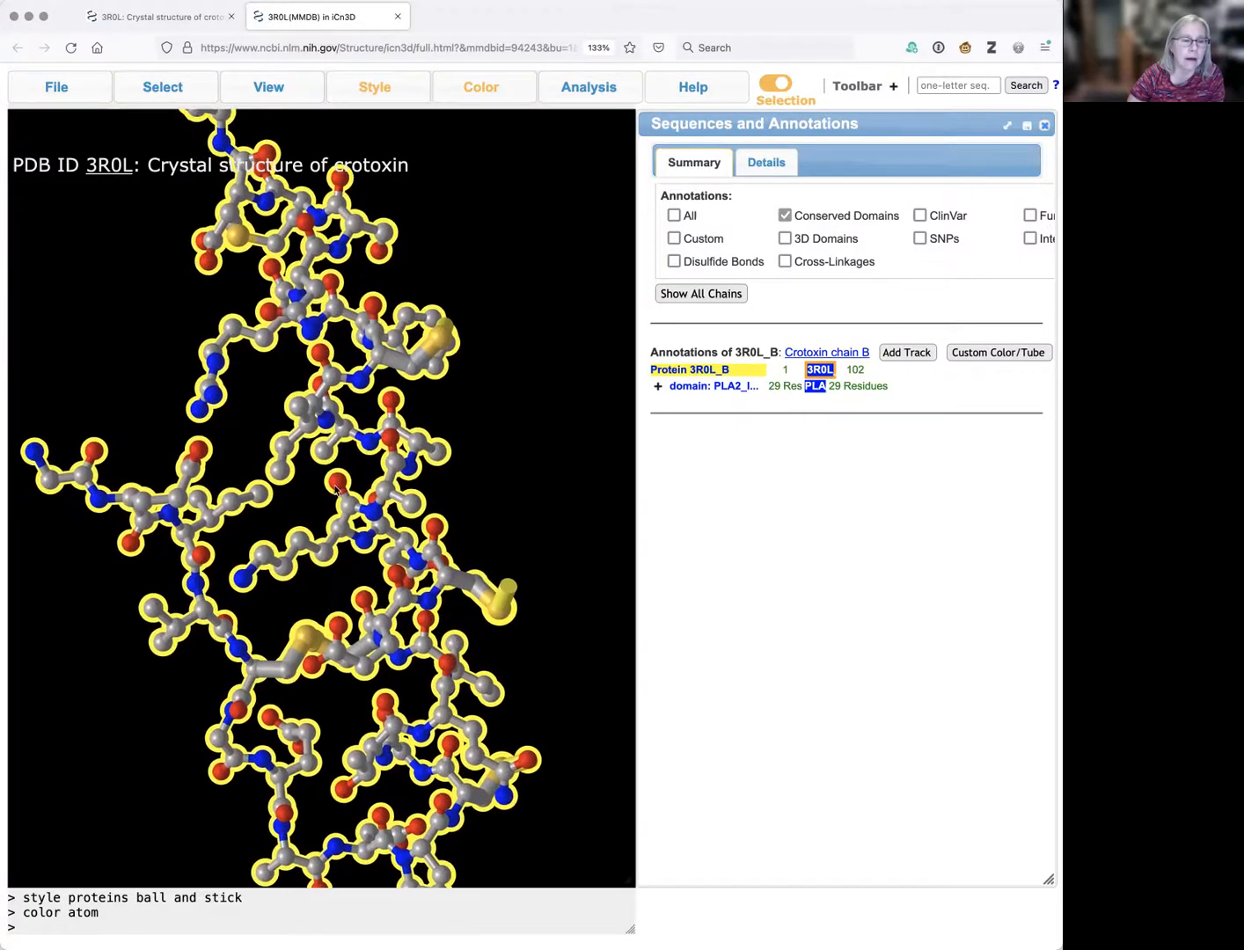
mouse_move(330, 480)
left_mouse_down()
mouse_move(427, 475)
mouse_move(336, 455)
mouse_move(322, 460)
mouse_move(324, 492)
mouse_move(318, 481)
left_mouse_up()
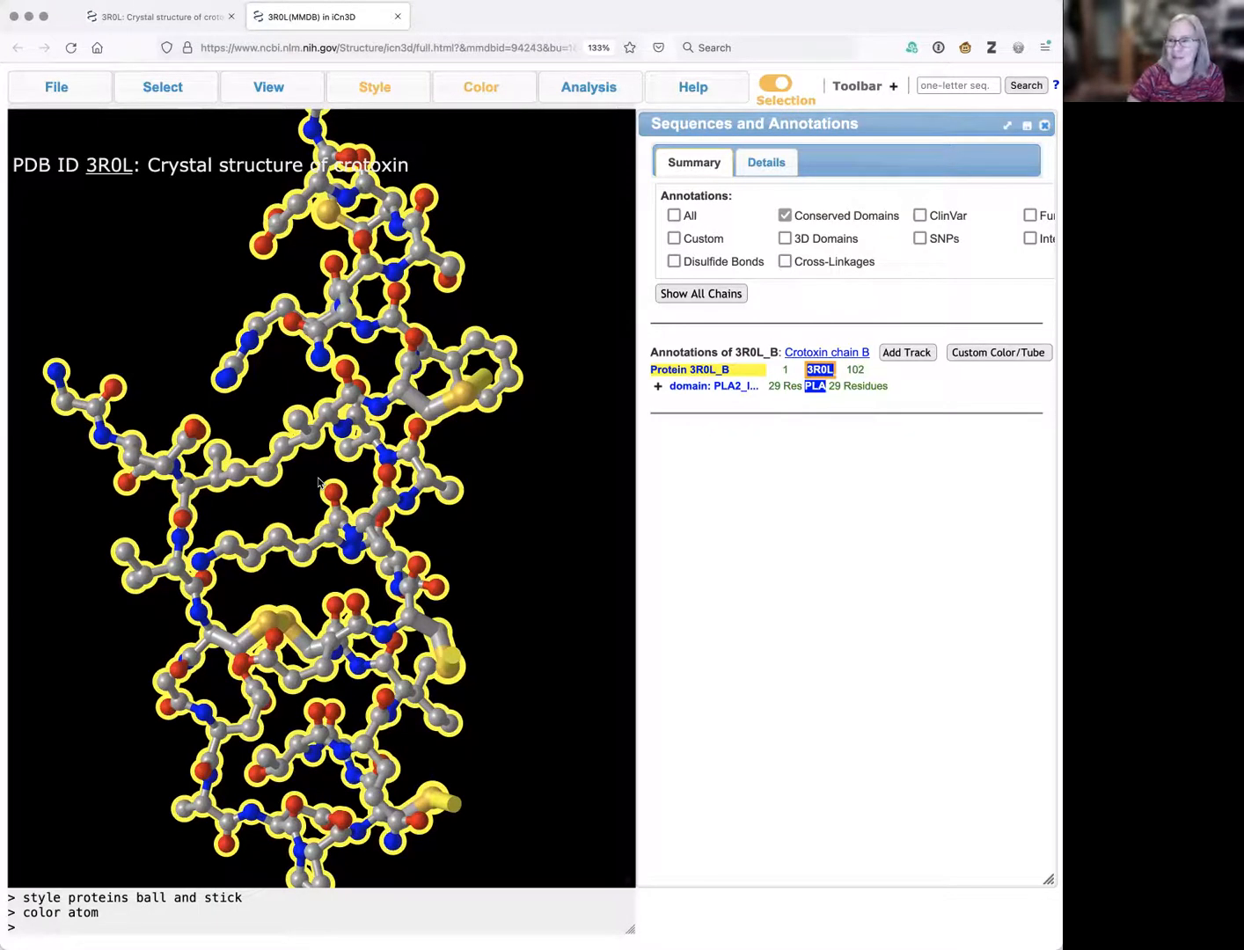
Label every atom of chain B with its element symbol.
left_click(588, 91)
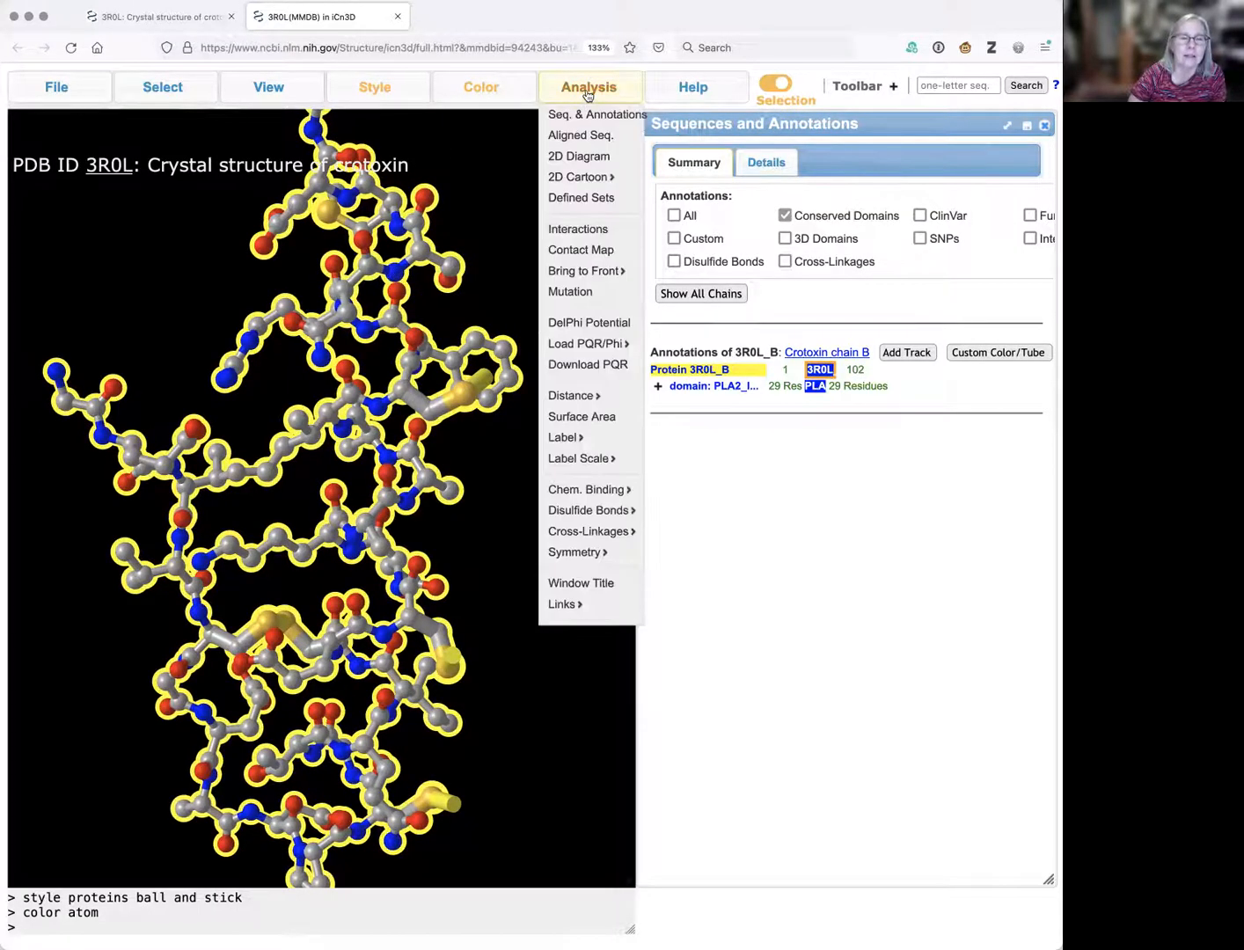
mouse_move(571, 438)
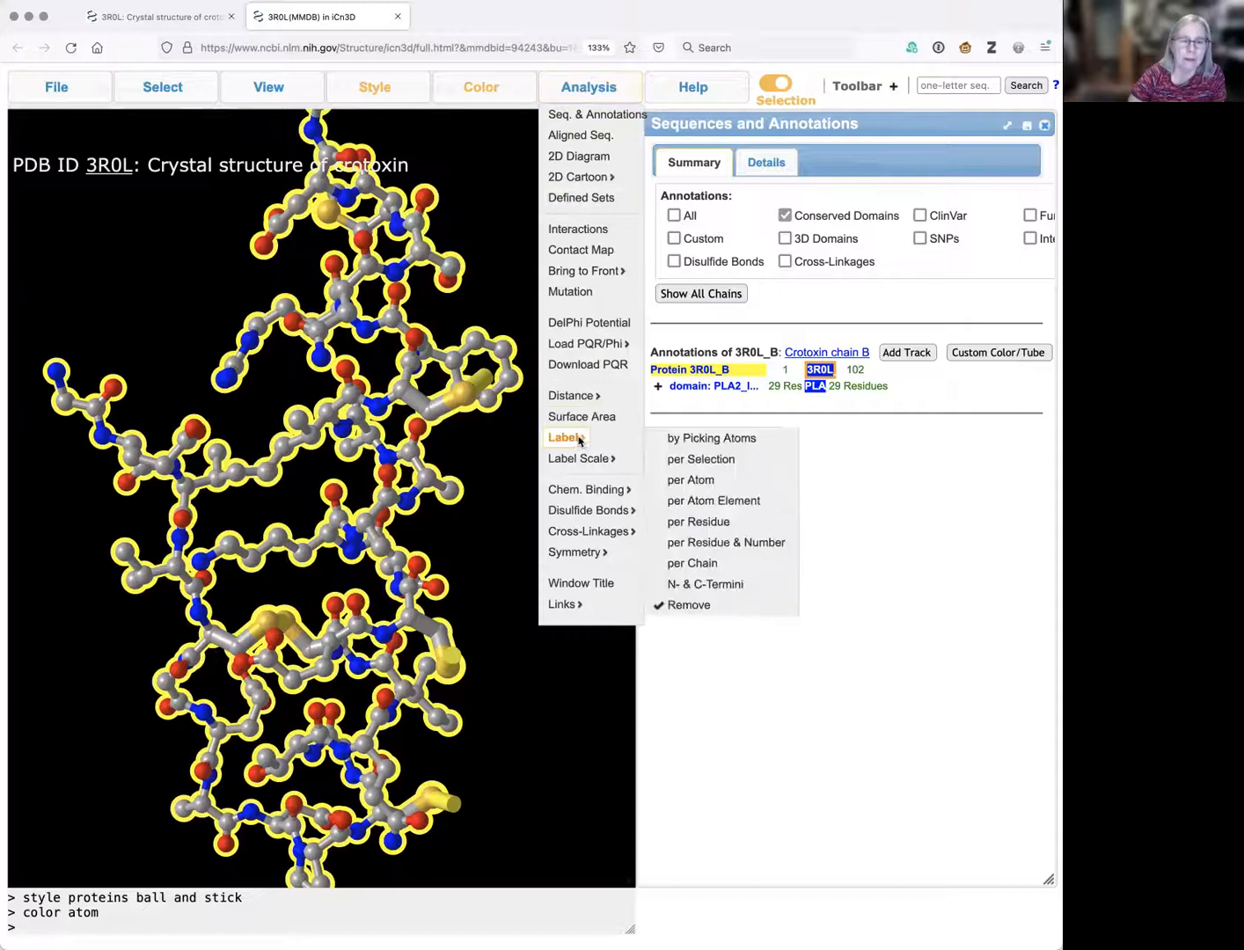
left_click(741, 503)
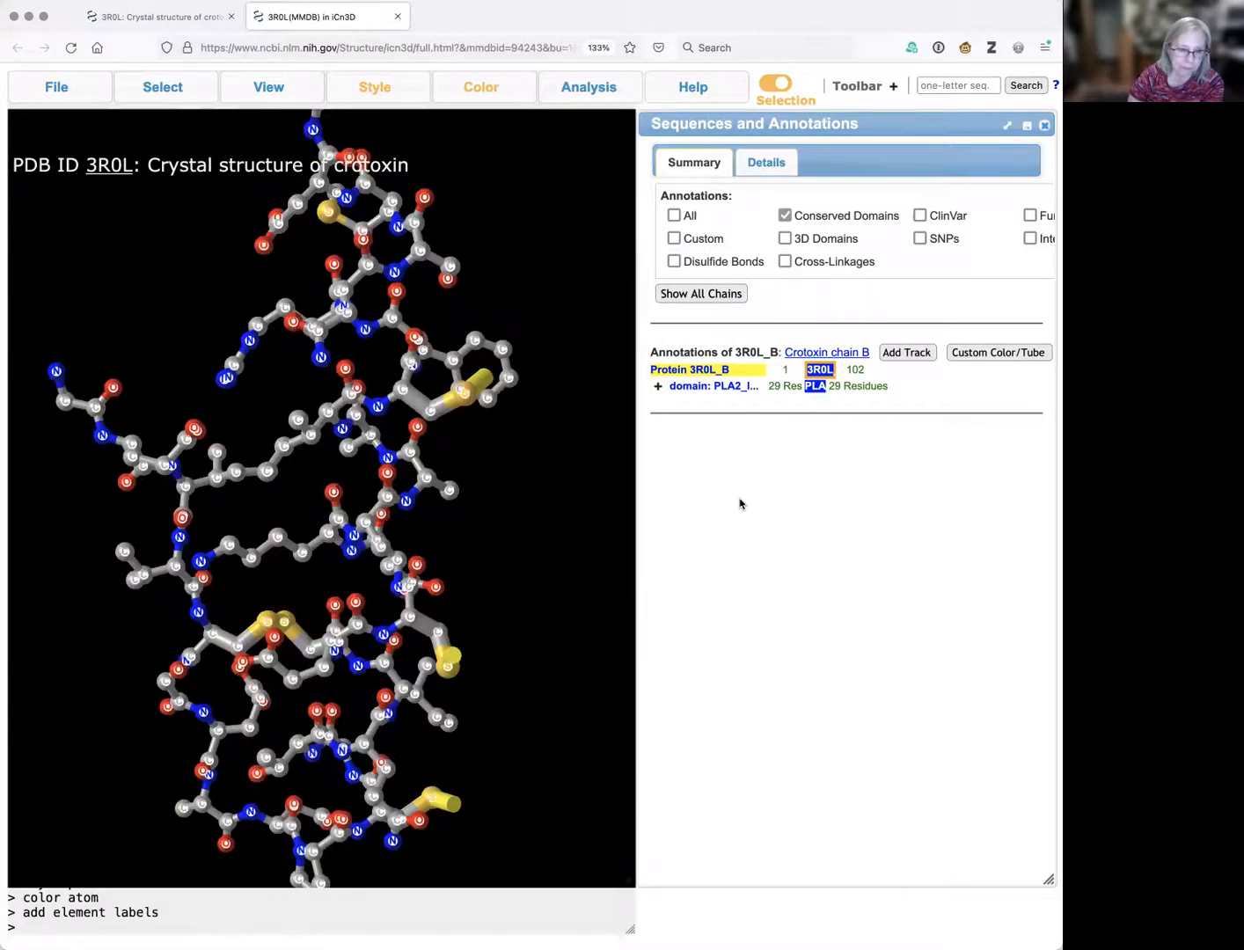
Zoom in close on chain B, turn it to a new angle, and remove all atom labels.
scroll(577, 524, "up", 4)
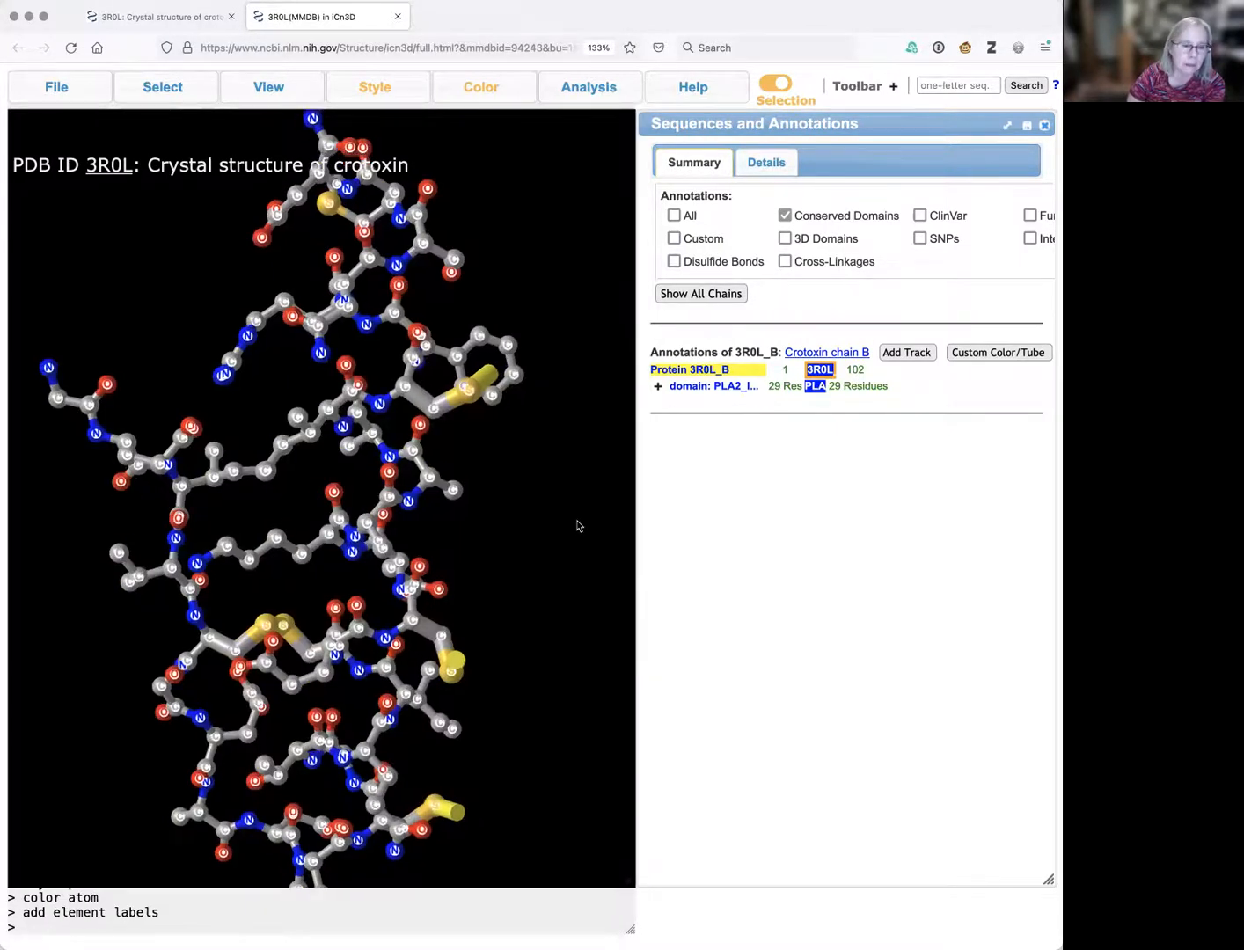
scroll(577, 524, "up", 5)
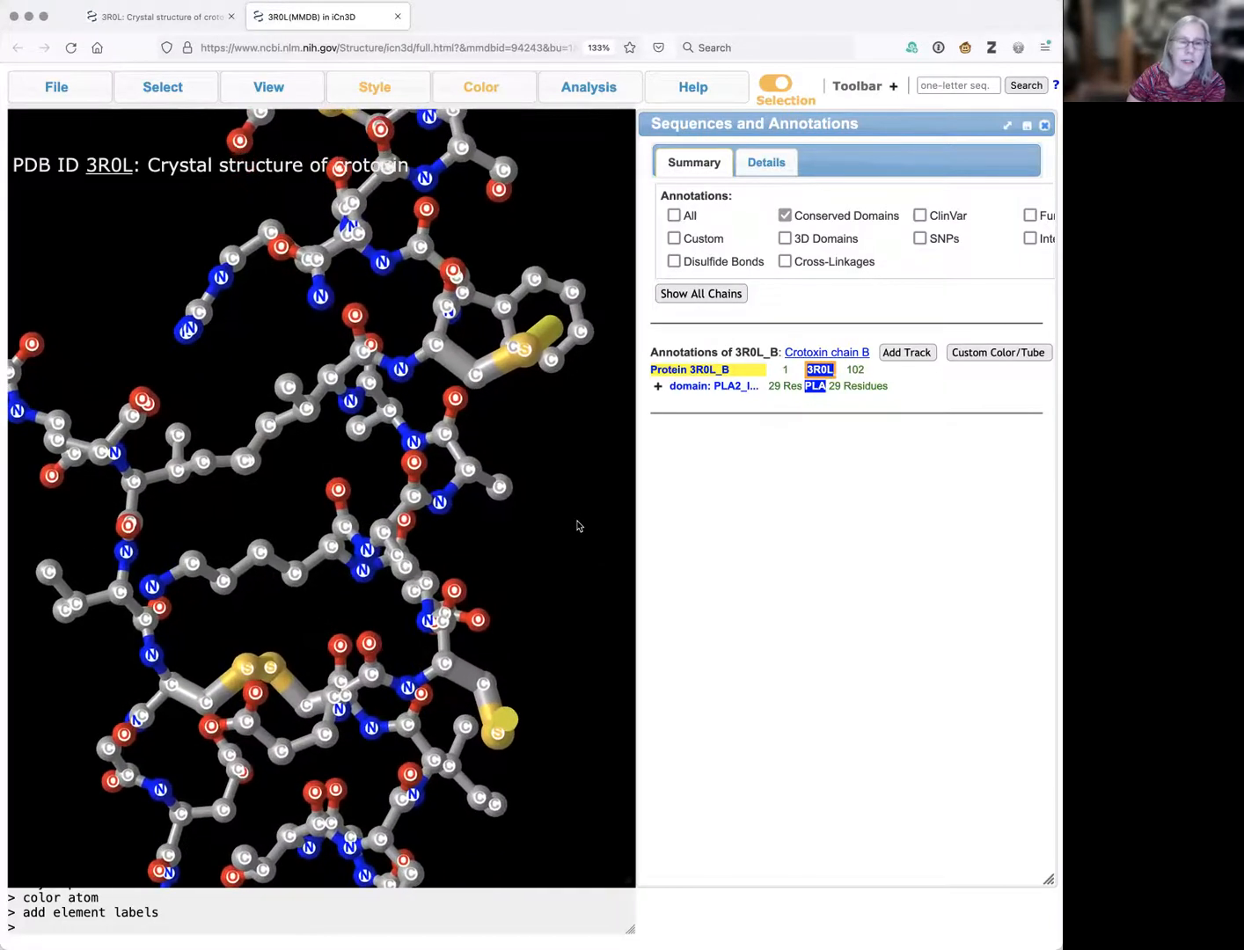
left_click_drag(547, 521, 539, 522)
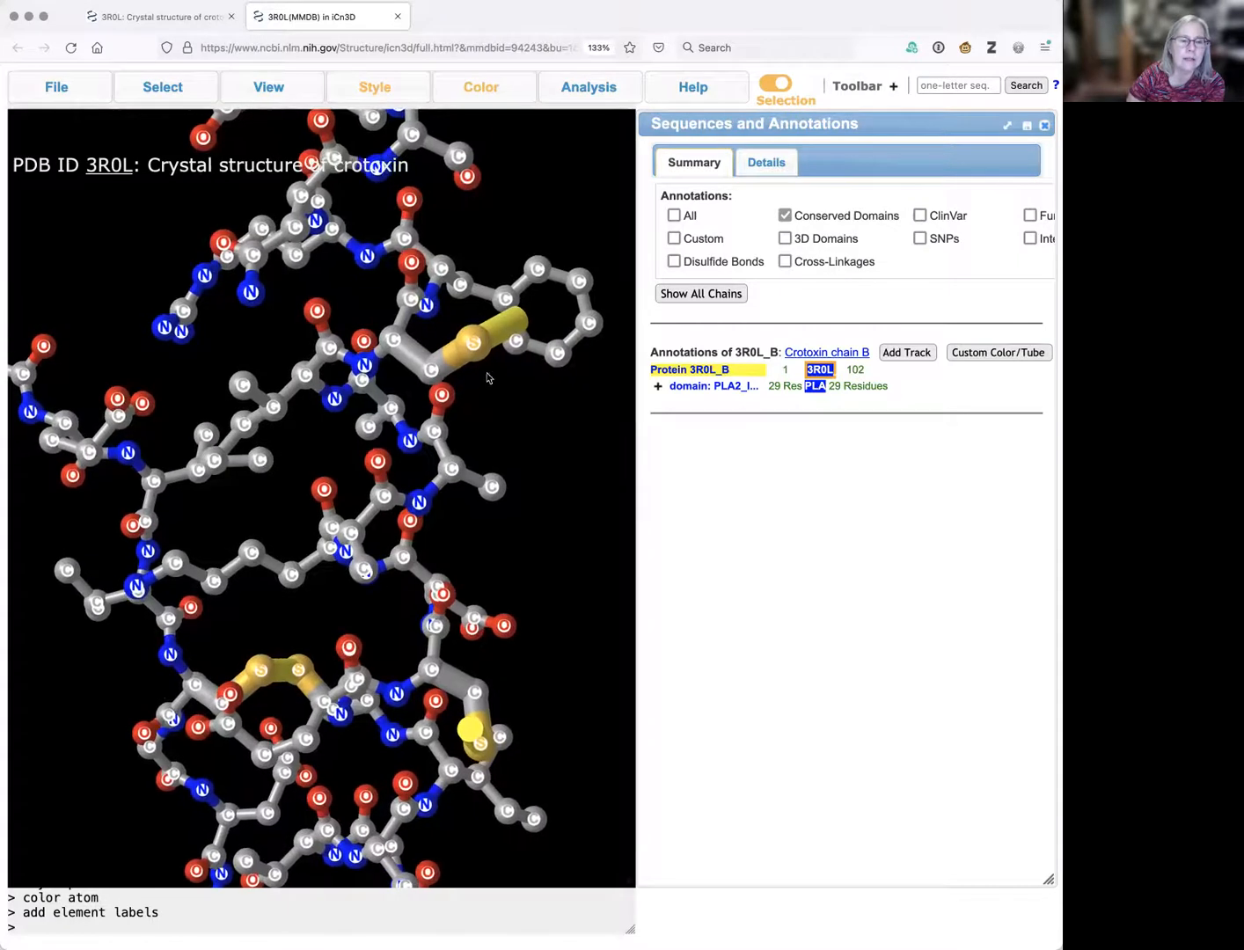
mouse_move(481, 356)
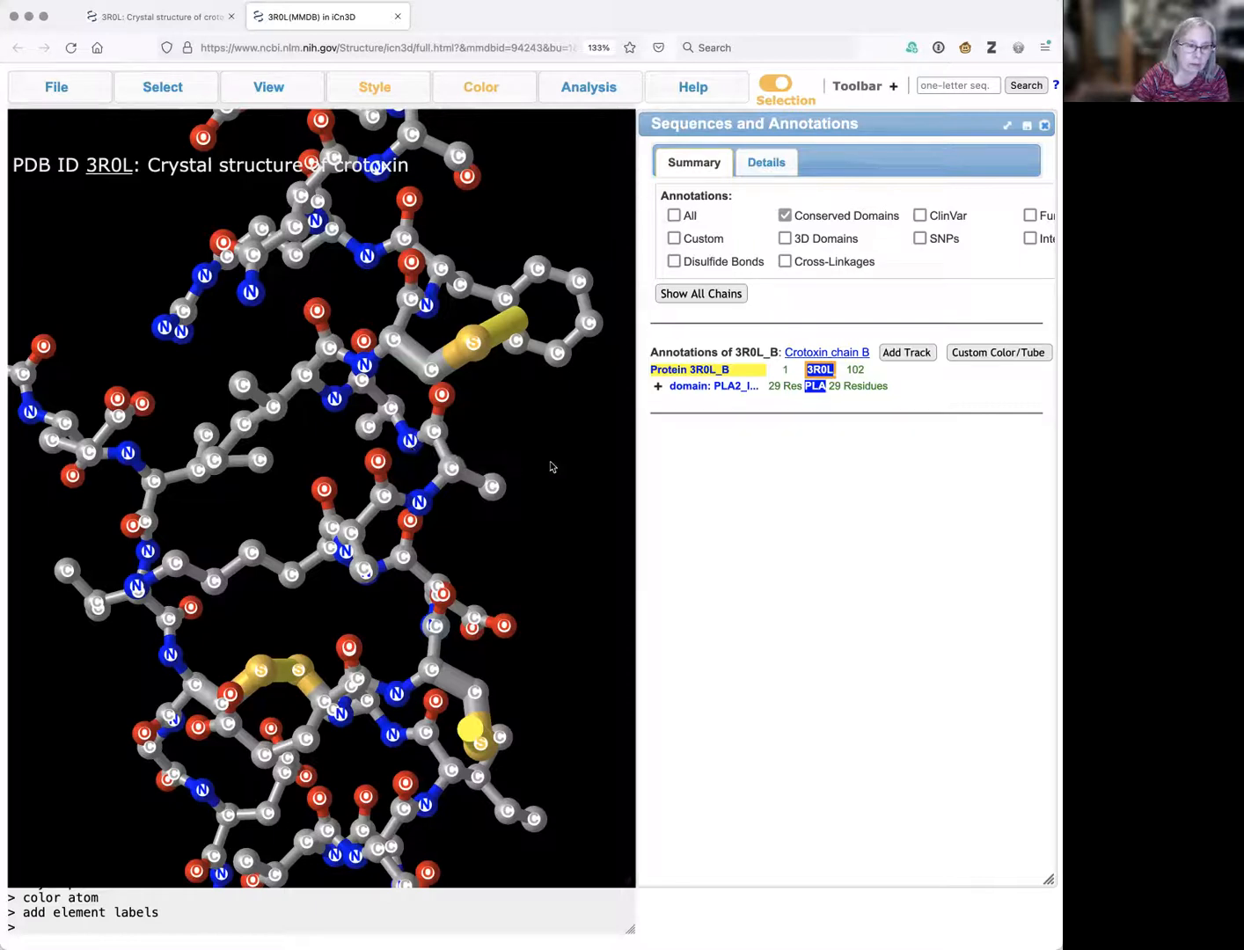
scroll(525, 483, "up", 2)
scroll(525, 483, "up", 2)
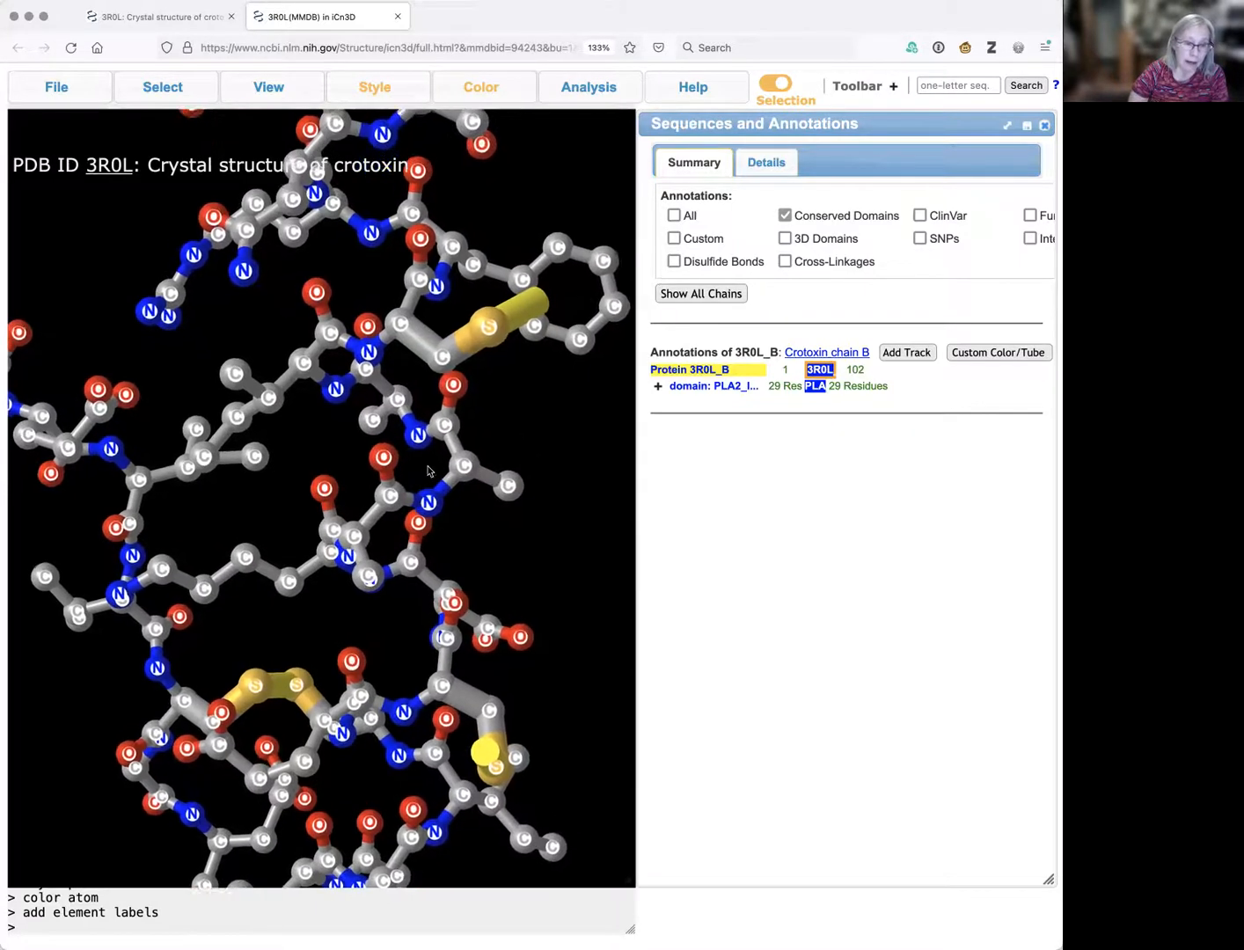
left_click_drag(433, 468, 476, 447)
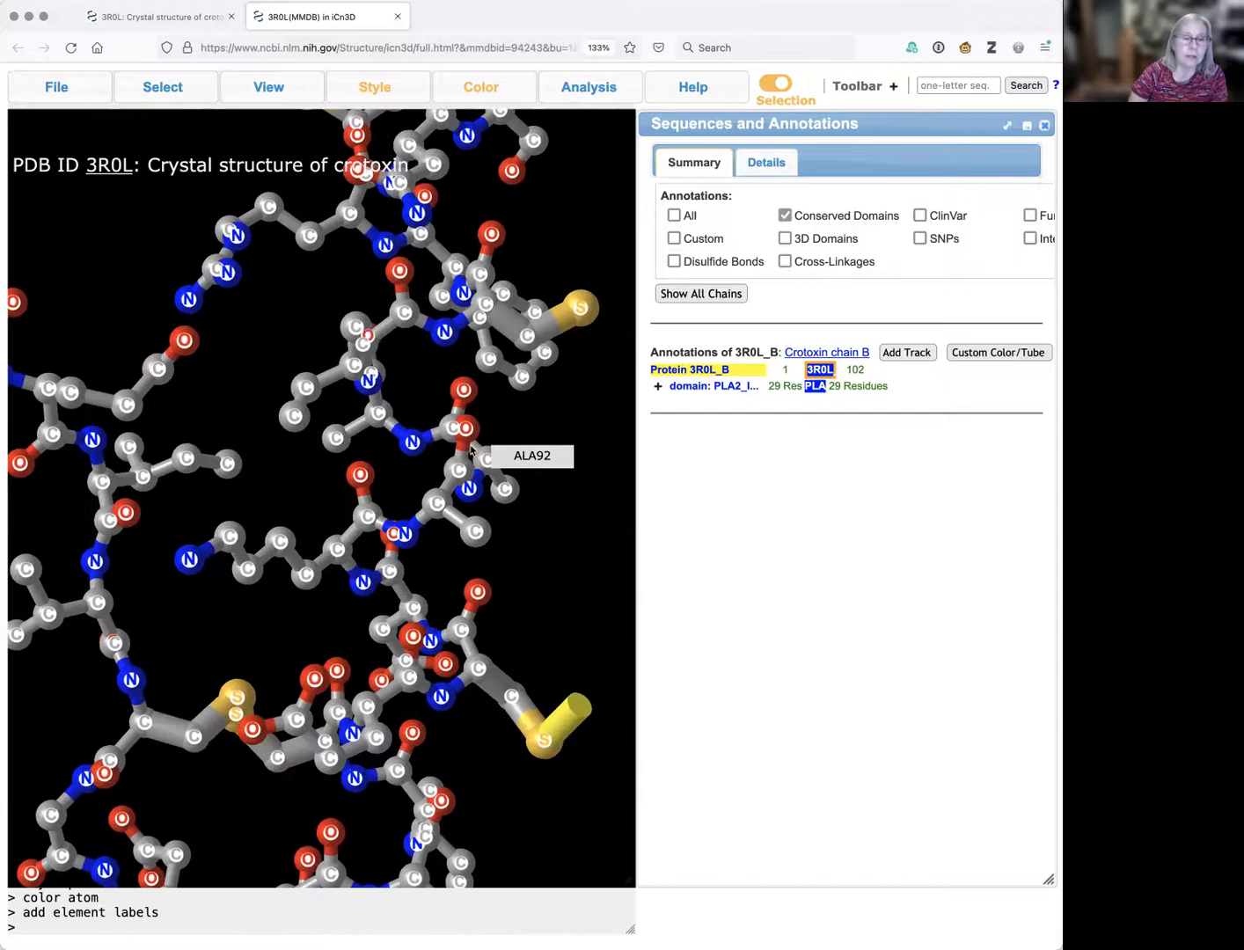
left_click(586, 89)
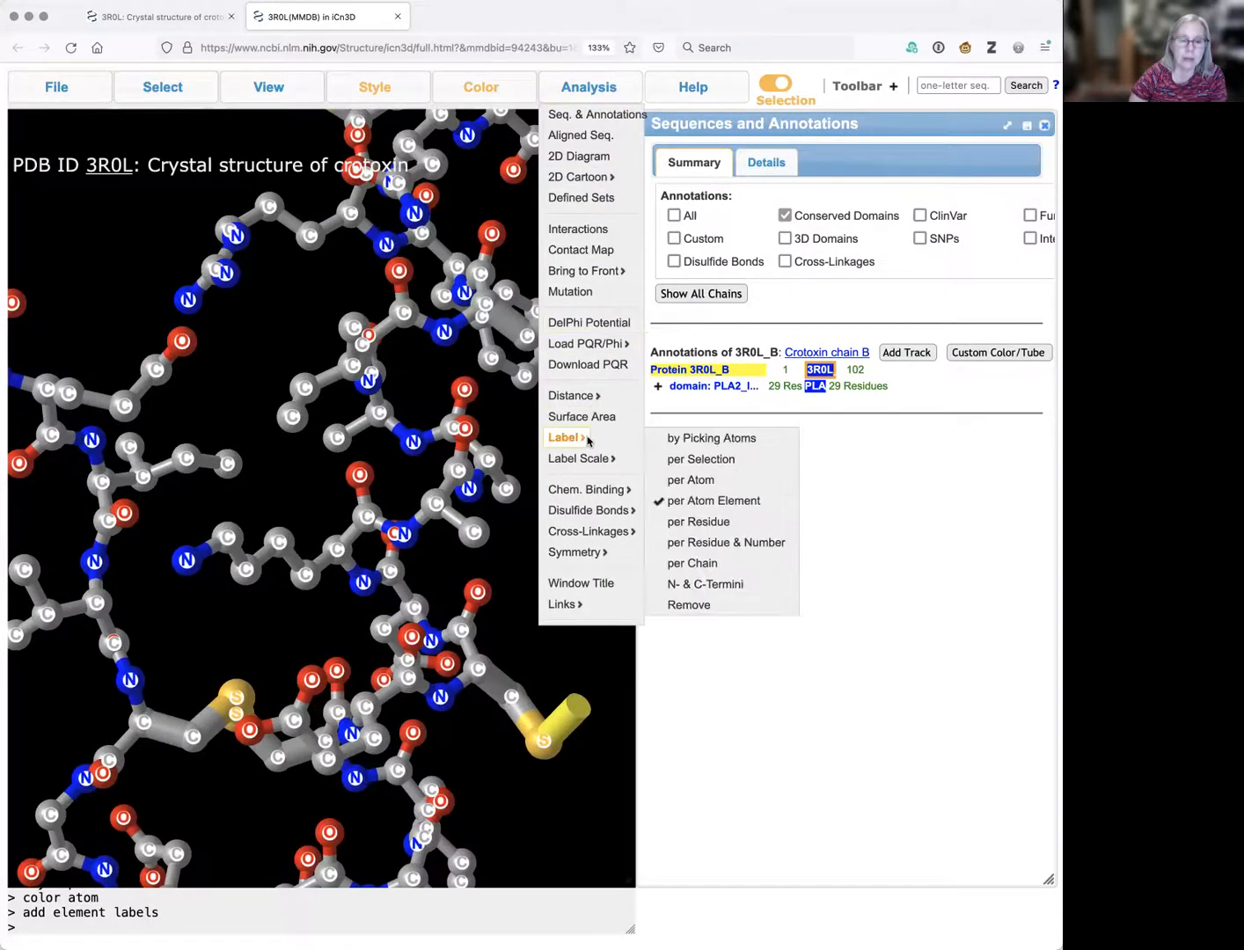
left_click(690, 606)
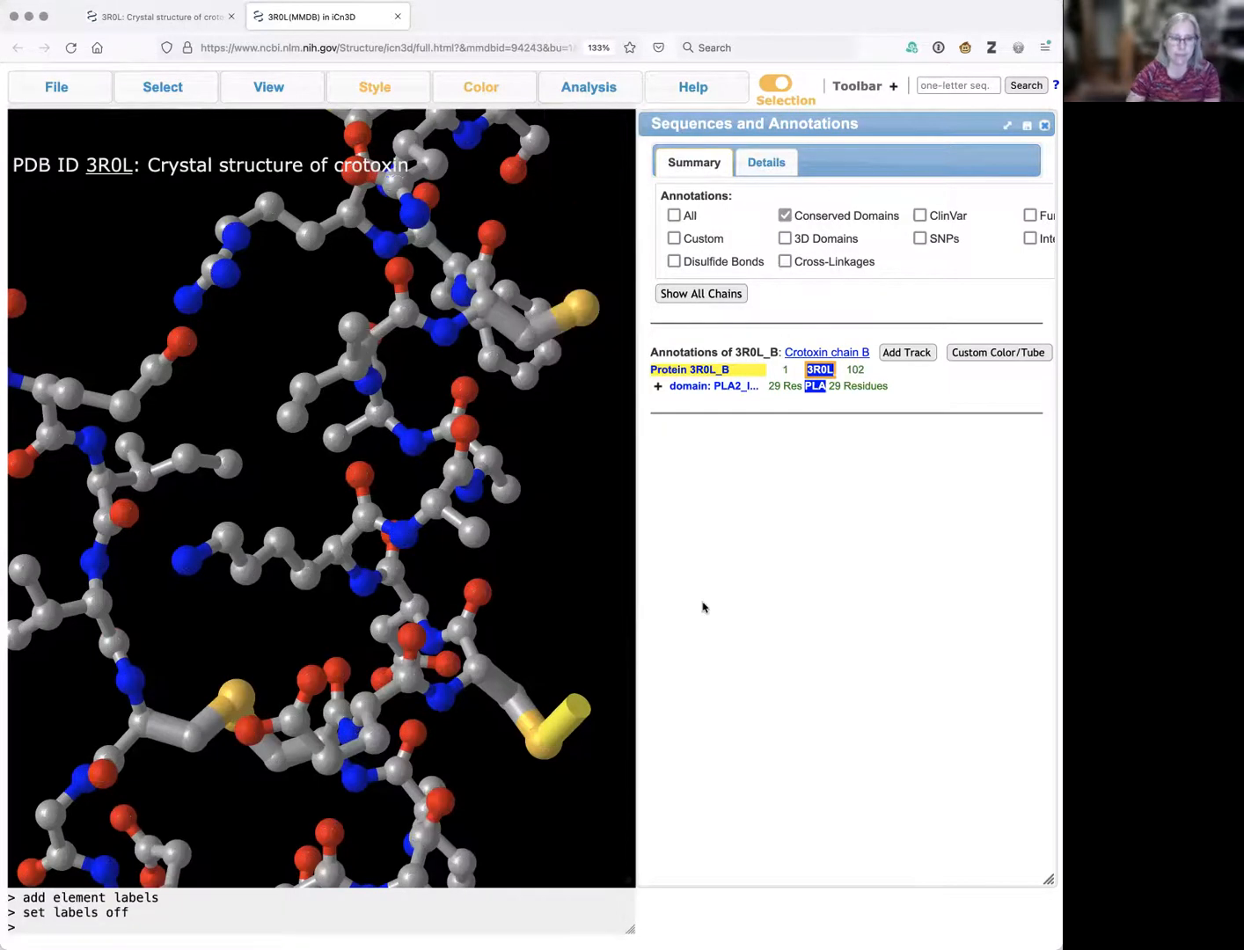